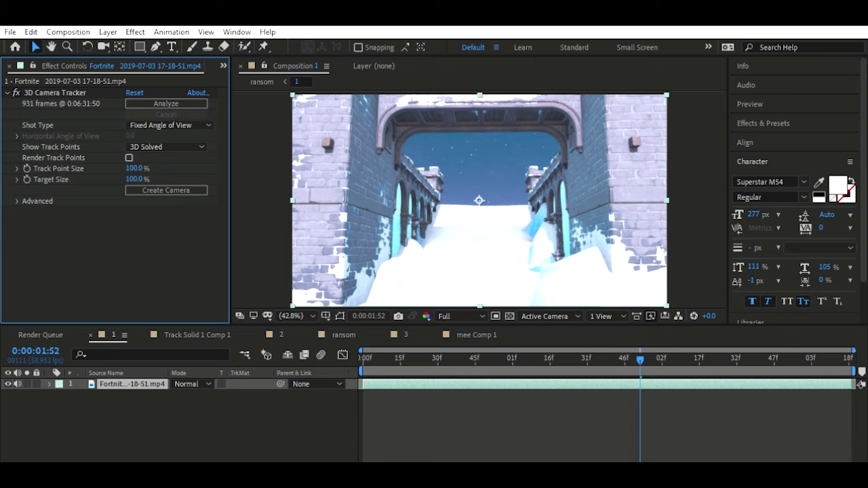
Step: Show the motion tracking options and display the 3D Camera Tracker's track points on the Fortnite footage
{"action": "left_click", "coordinate": [752, 162]}
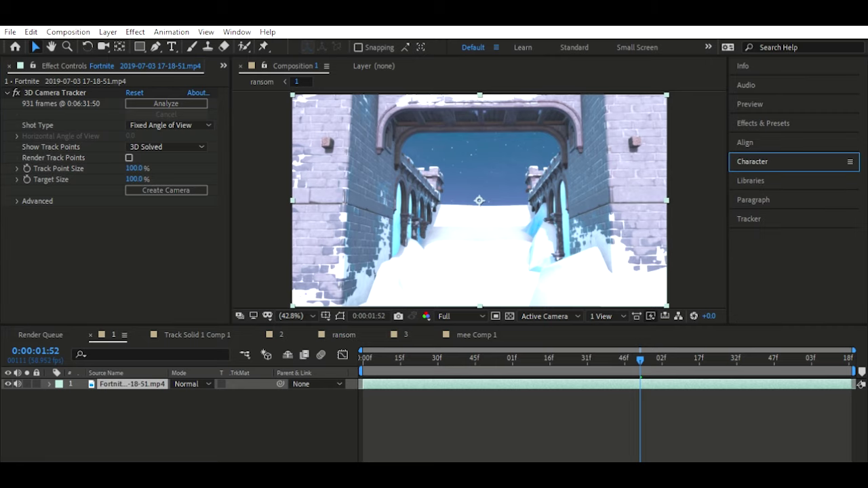
{"action": "left_click", "coordinate": [748, 218]}
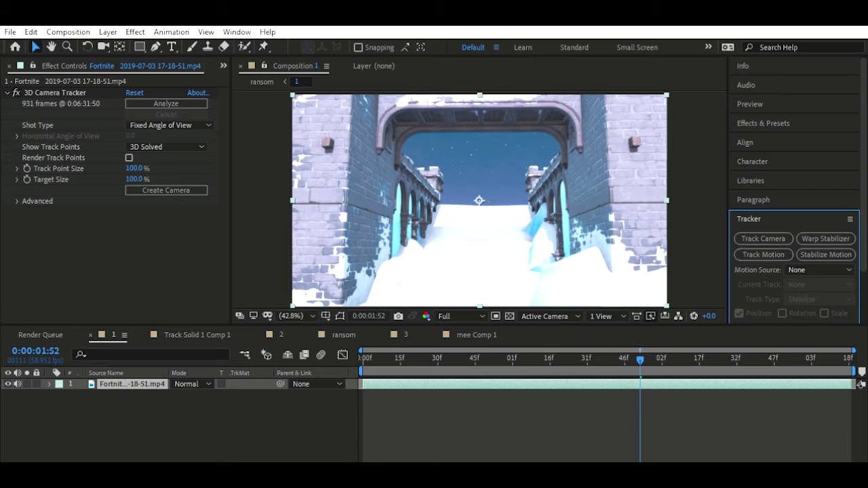
{"action": "left_click", "coordinate": [55, 92]}
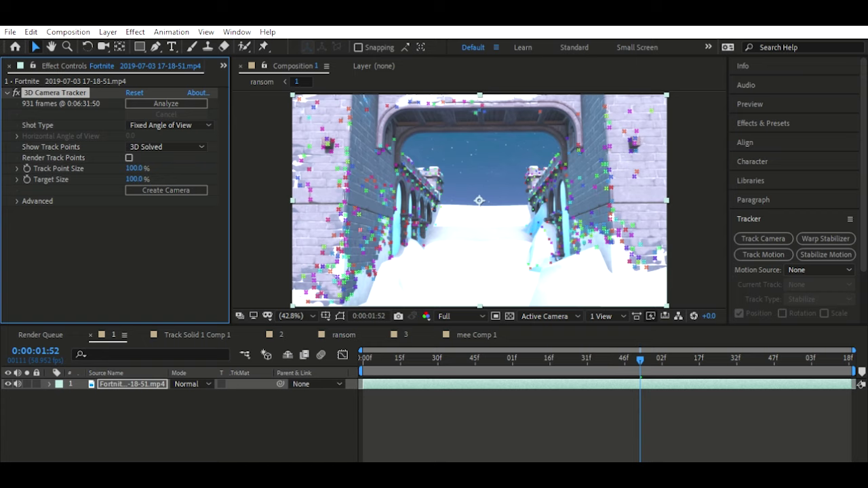
Step: At 0:00:02:34, create a track solid and camera from the track points on the castle wall left of the gateway
{"action": "key", "text": "space"}
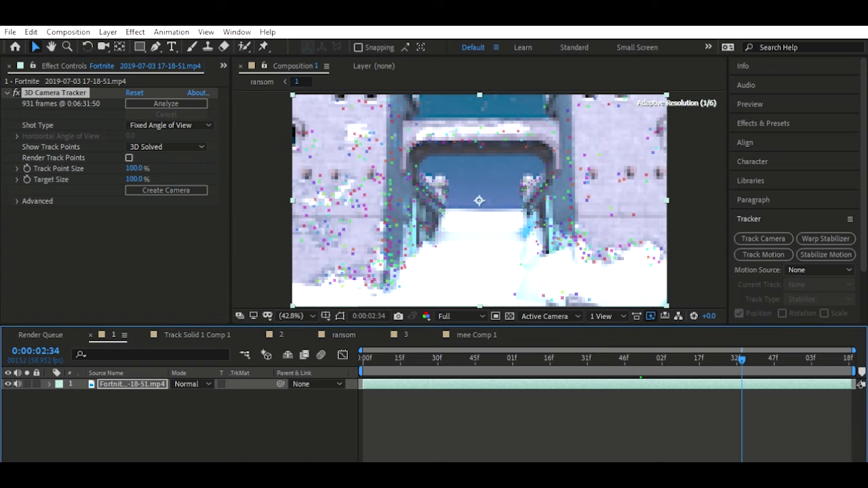
{"action": "left_click", "coordinate": [366, 222]}
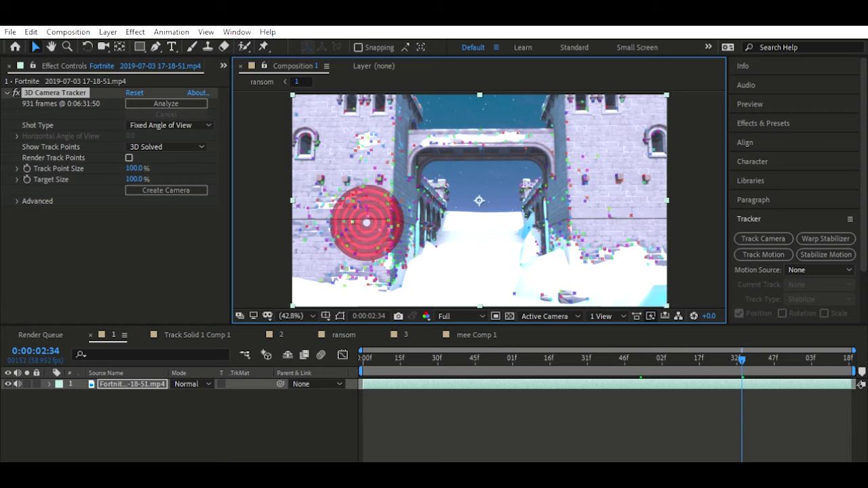
{"action": "left_click", "coordinate": [410, 243]}
Step: Reveal the track solid's Position and move it into the middle of the gateway, at 649.5, 139.9, -1334.4
{"action": "left_click", "coordinate": [121, 384]}
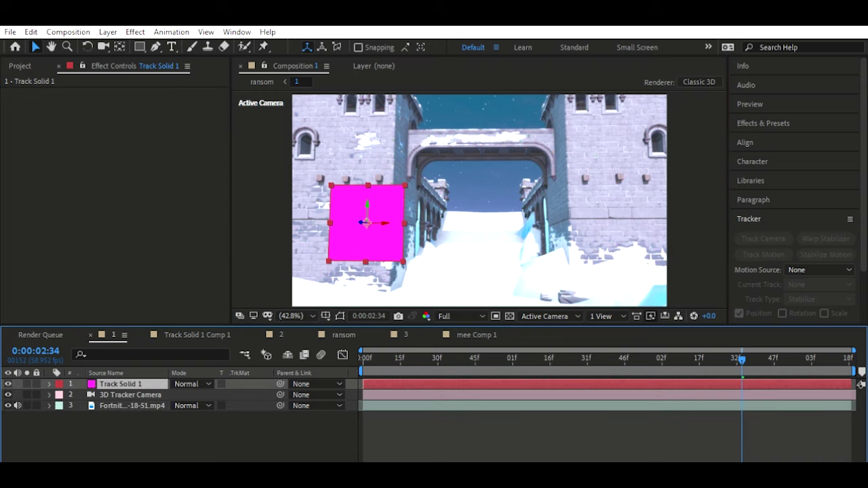
{"action": "key", "text": "p"}
{"action": "left_click_drag", "start_coordinate": [366, 223], "coordinate": [481, 224]}
Step: Play and scrub through the composition to check how the track solid follows the camera movement
{"action": "left_click", "coordinate": [741, 394]}
{"action": "key", "text": "space"}
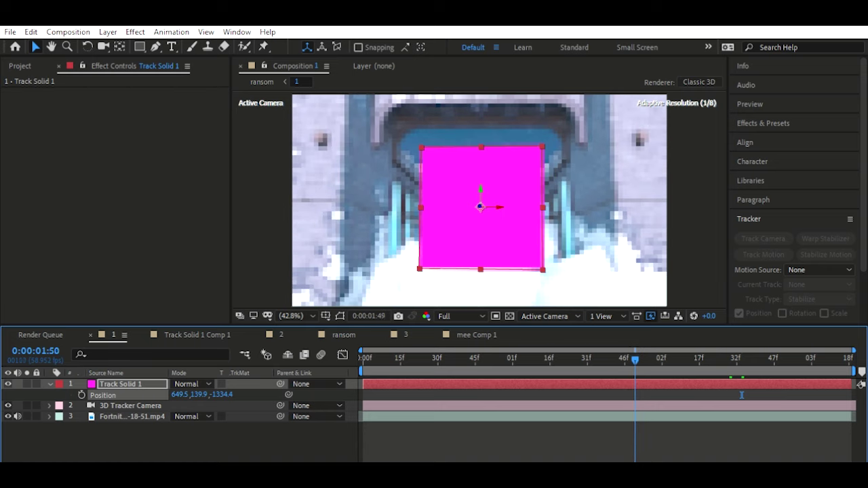
{"action": "left_click_drag", "start_coordinate": [819, 360], "coordinate": [620, 360]}
{"action": "key", "text": "ctrl+shift+c"}
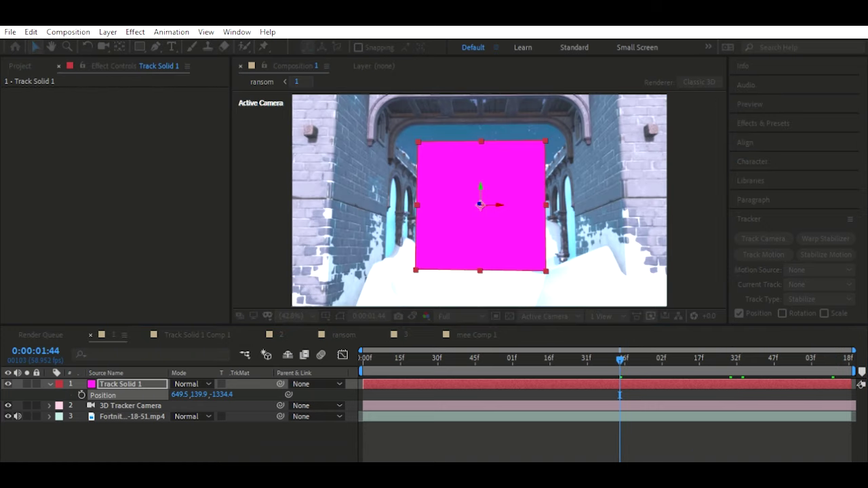
{"action": "left_click_drag", "start_coordinate": [619, 395], "coordinate": [706, 394]}
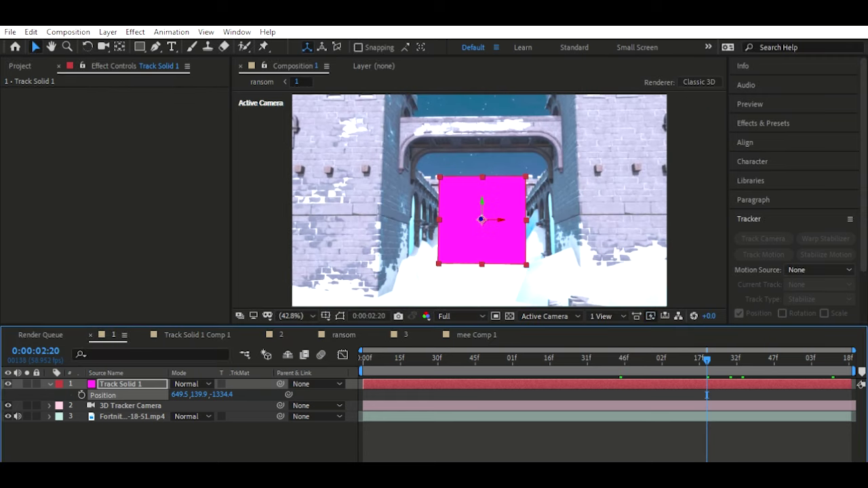
Step: Hide the track solid and add a new full-frame magenta solid above it
{"action": "key", "text": "p"}
{"action": "left_click", "coordinate": [9, 383]}
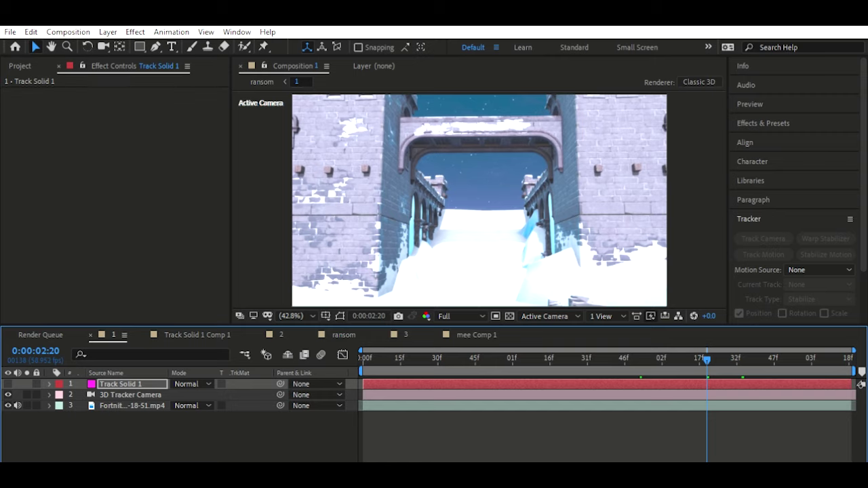
{"action": "key", "text": "ctrl+shift+c"}
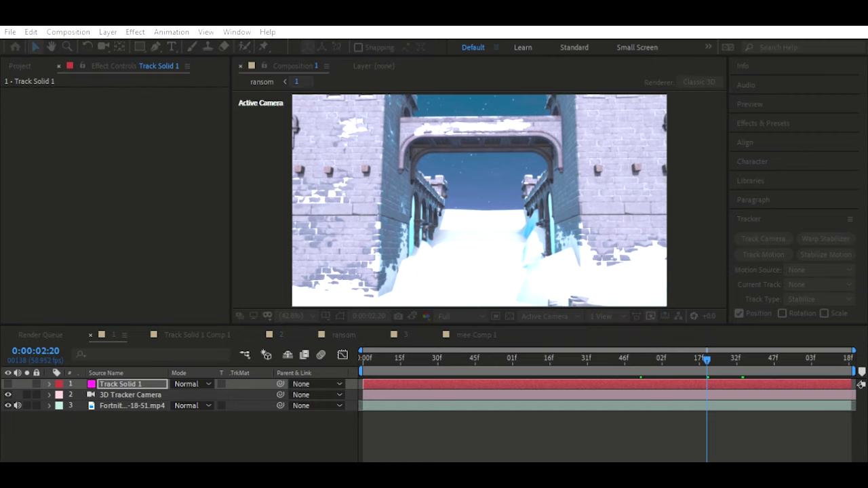
{"action": "key", "text": "Return"}
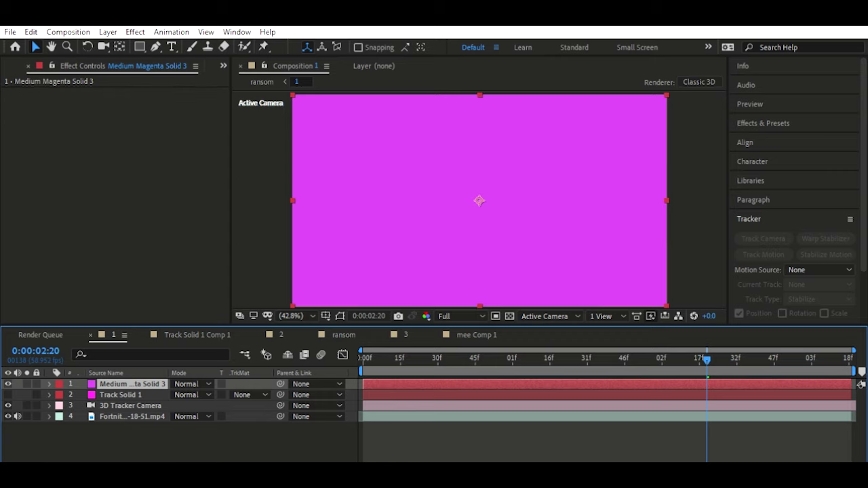
{"action": "key", "text": "ctrl+0"}
{"action": "scroll", "coordinate": [115, 245], "scroll_direction": "down", "scroll_amount": 5}
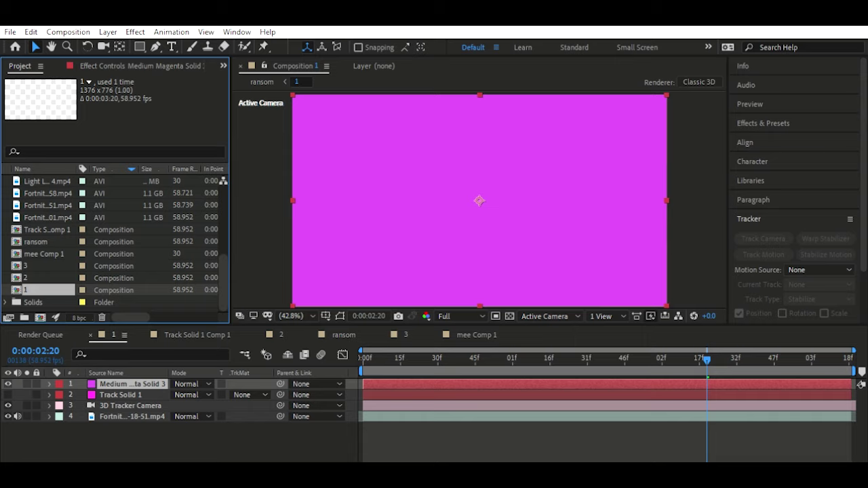
{"action": "key", "text": "ctrl+i"}
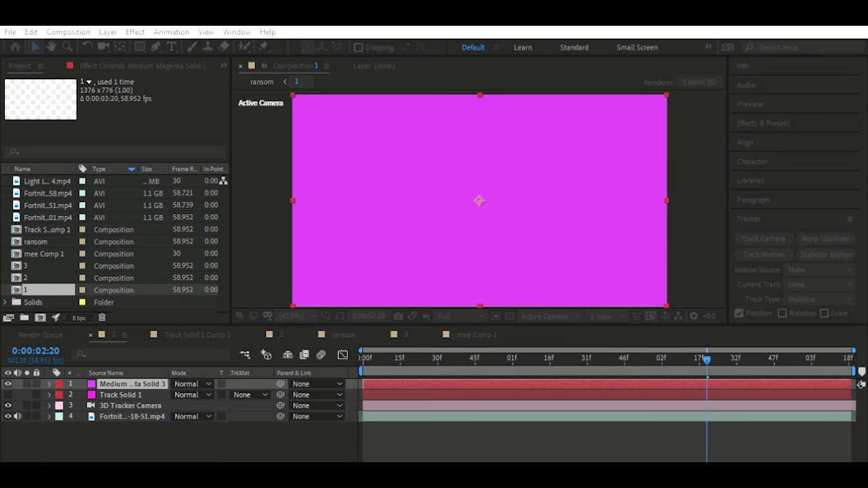
{"action": "key", "text": "Return"}
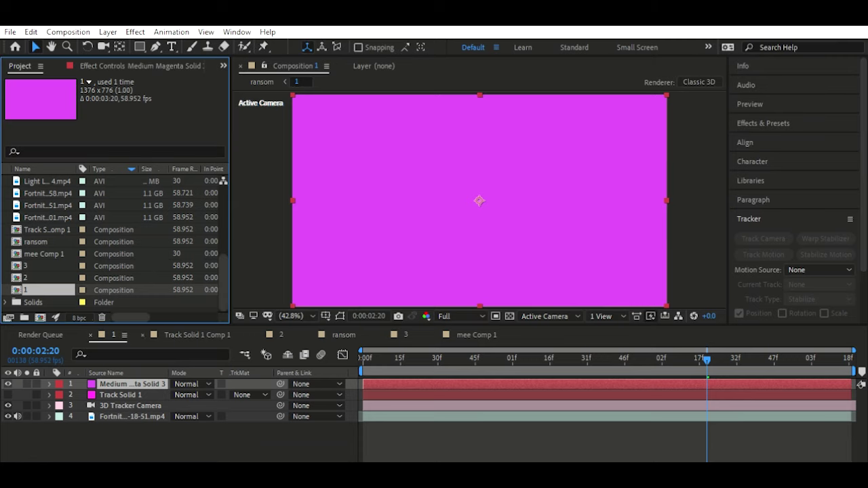
Step: Apply the Element effect to the magenta solid and expand its Custom Text and Masks path layers
{"action": "key", "text": "F3"}
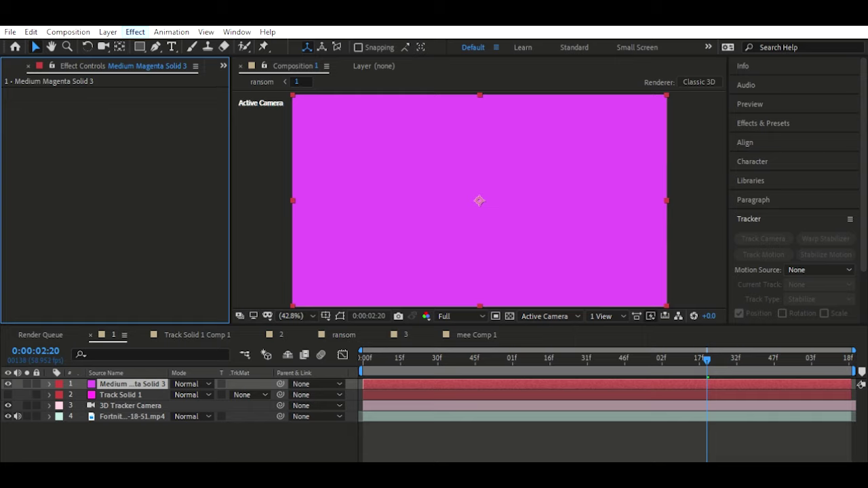
{"action": "key", "text": "ctrl+alt+shift+e"}
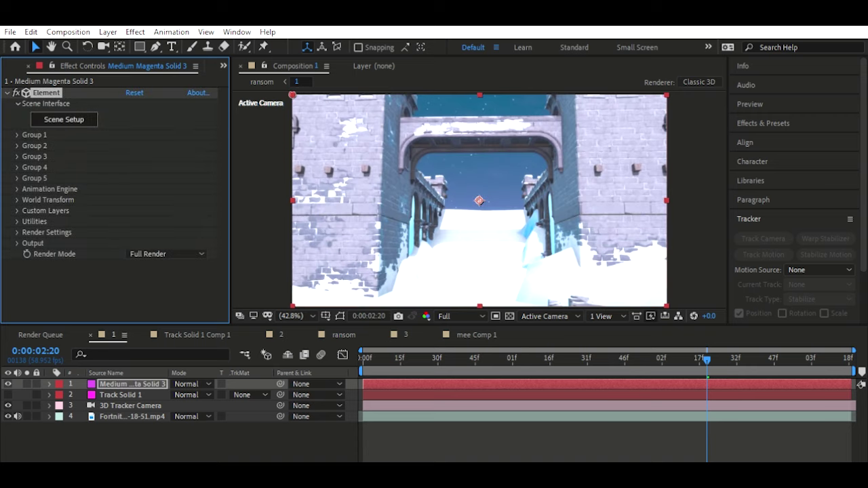
{"action": "left_click", "coordinate": [18, 211]}
{"action": "left_click", "coordinate": [28, 222]}
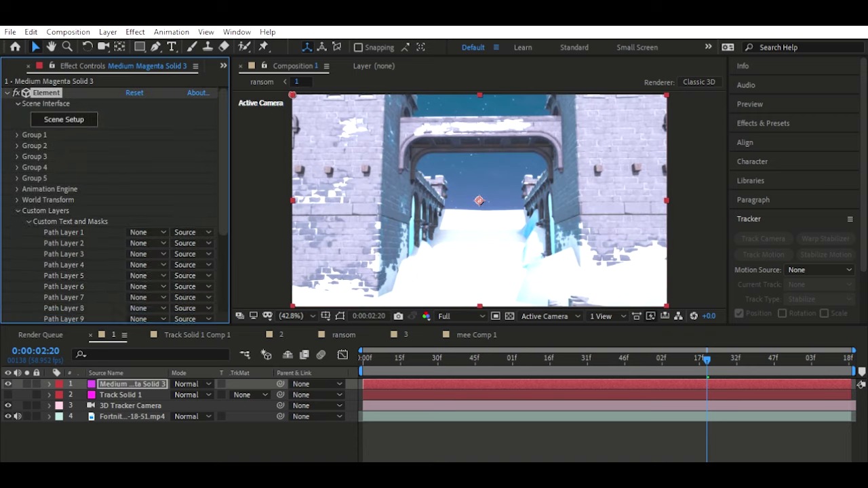
{"action": "scroll", "coordinate": [114, 203], "scroll_direction": "down", "scroll_amount": 3}
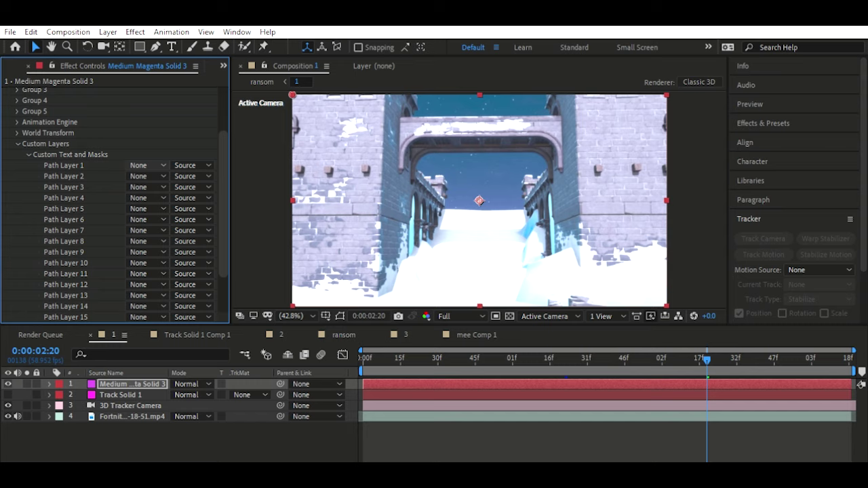
Step: Add a text layer reading KHOR PRESENTS on two lines over the footage
{"action": "left_click", "coordinate": [171, 46]}
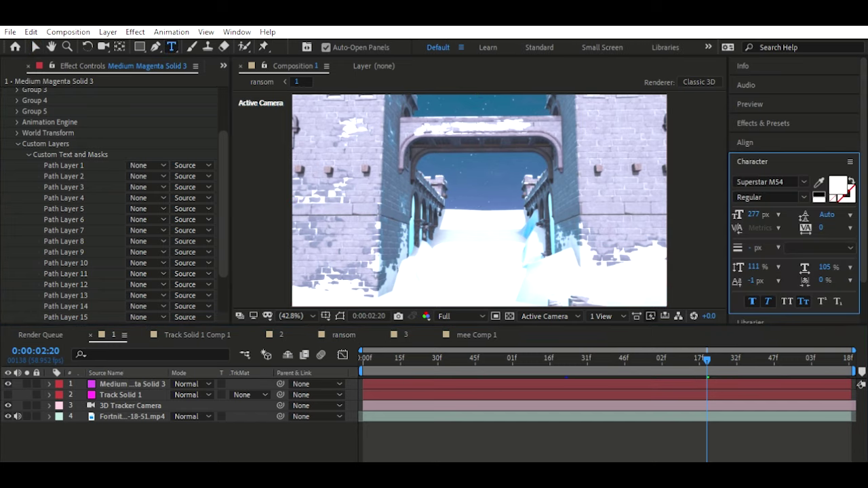
{"action": "left_click", "coordinate": [368, 168]}
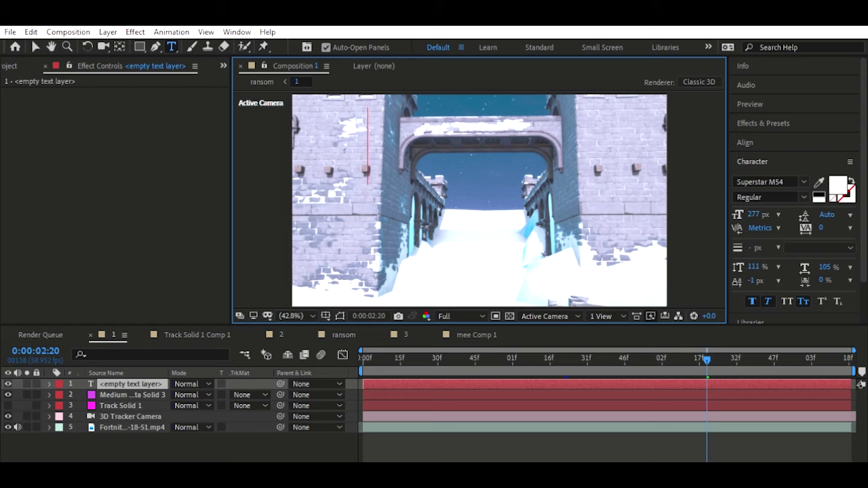
{"action": "type", "text": "KHOR "}
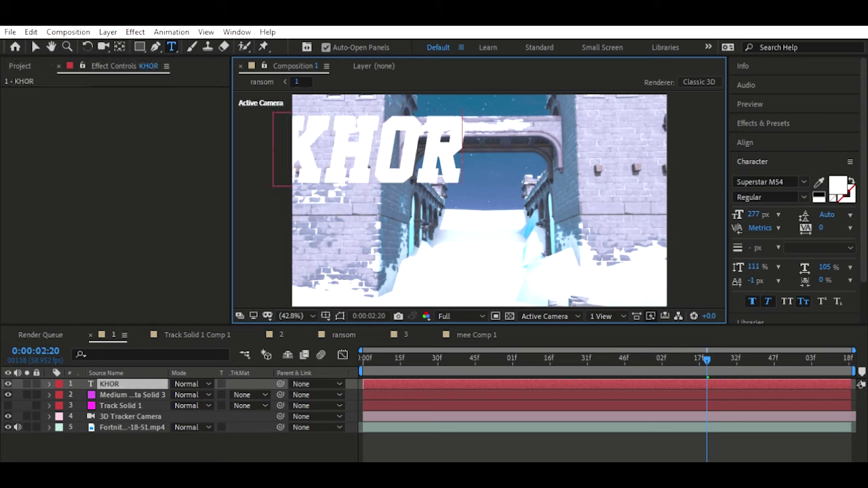
{"action": "type", "text": "PRESENTS"}
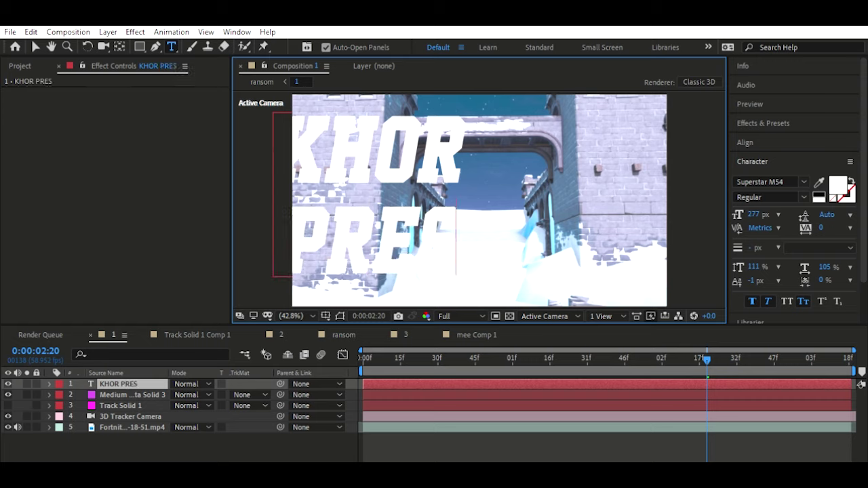
Step: Select all of the KHOR PRESENTS text and set its font to Evogria
{"action": "double_click", "coordinate": [372, 147]}
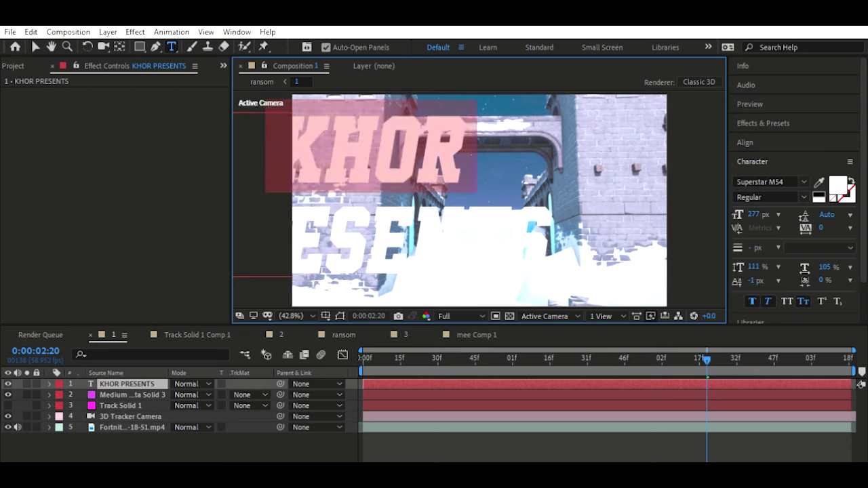
{"action": "key", "text": "ctrl+a"}
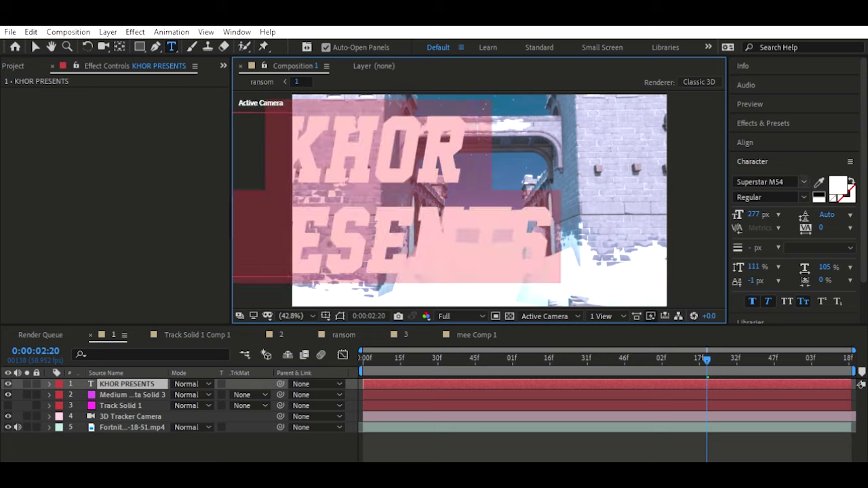
{"action": "left_click", "coordinate": [762, 181]}
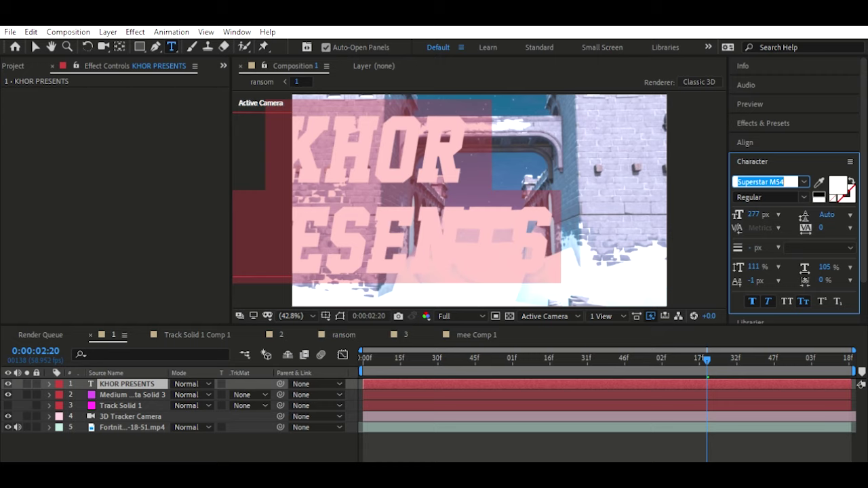
{"action": "left_click", "coordinate": [804, 182]}
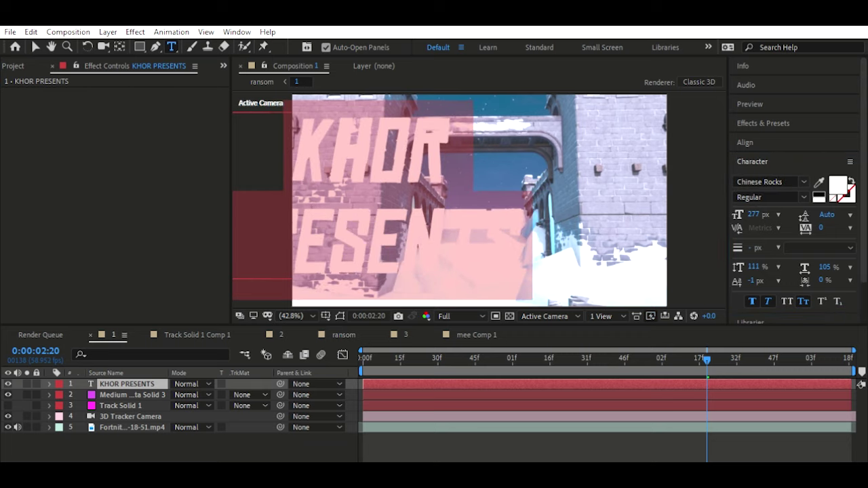
{"action": "left_click", "coordinate": [801, 182]}
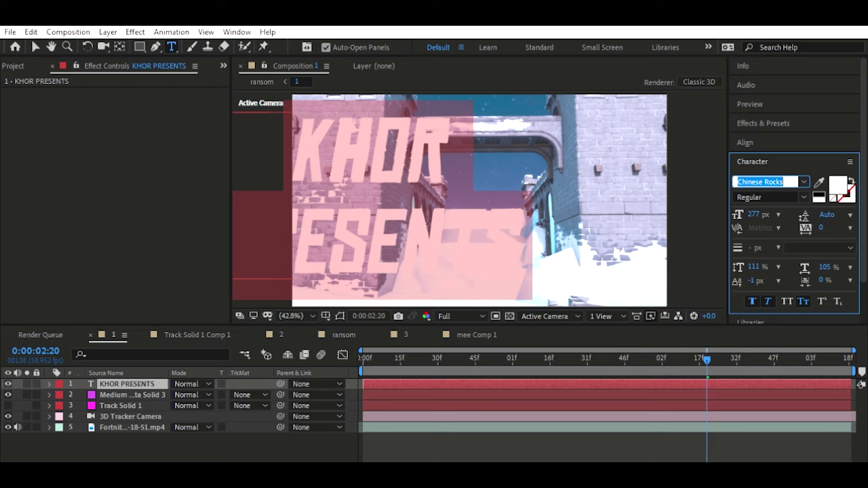
{"action": "left_click", "coordinate": [786, 301]}
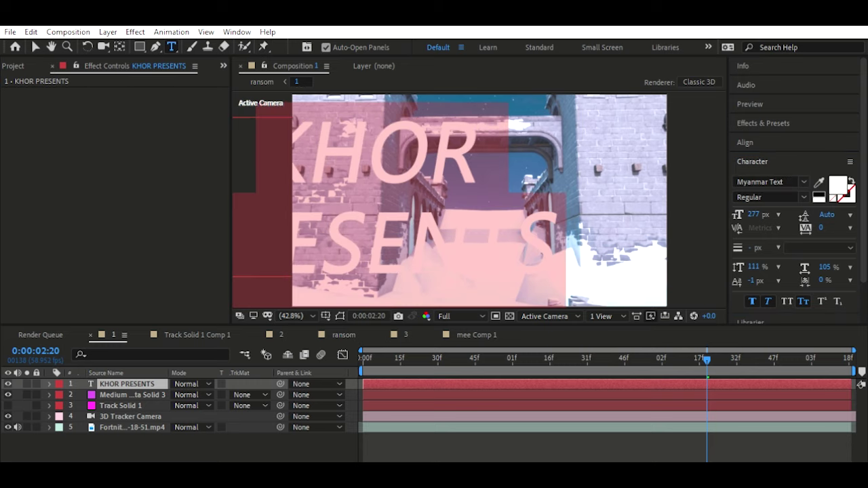
{"action": "left_click", "coordinate": [801, 182]}
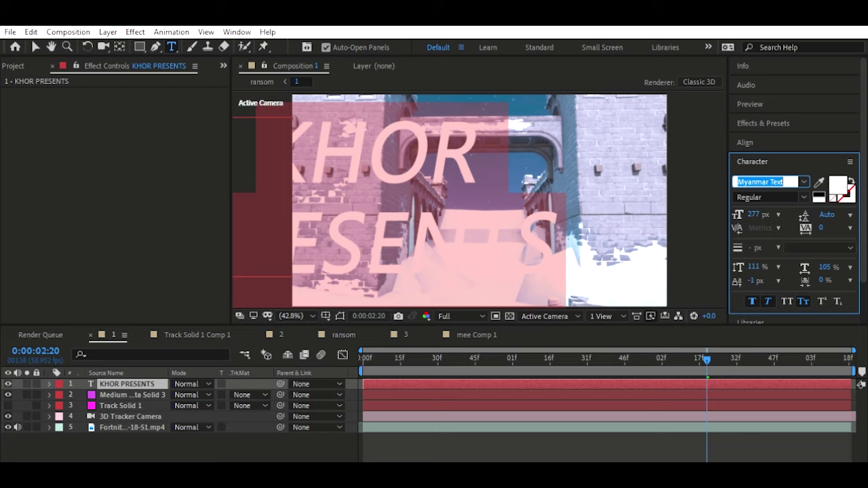
{"action": "type", "text": "Evogria"}
{"action": "key", "text": "Return"}
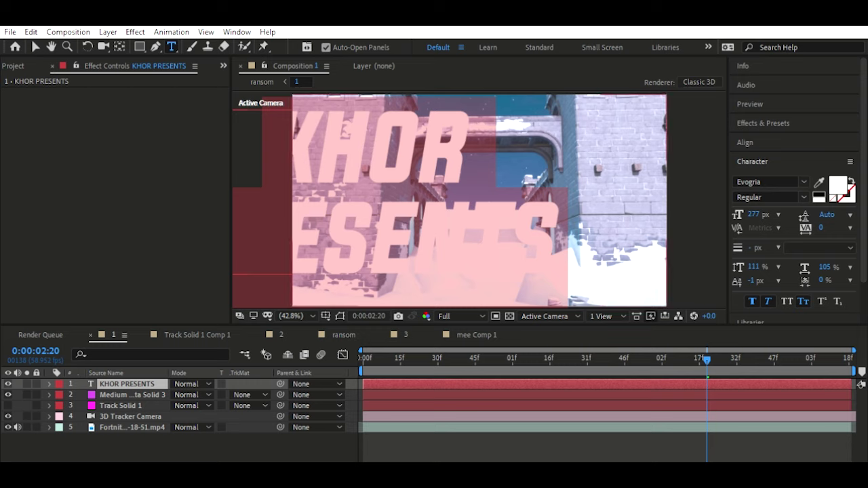
Step: Hide the KHOR PRESENTS text layer and assign it to Path Layer 1 of the magenta solid's Element effect
{"action": "left_click", "coordinate": [8, 405]}
{"action": "left_click", "coordinate": [8, 384]}
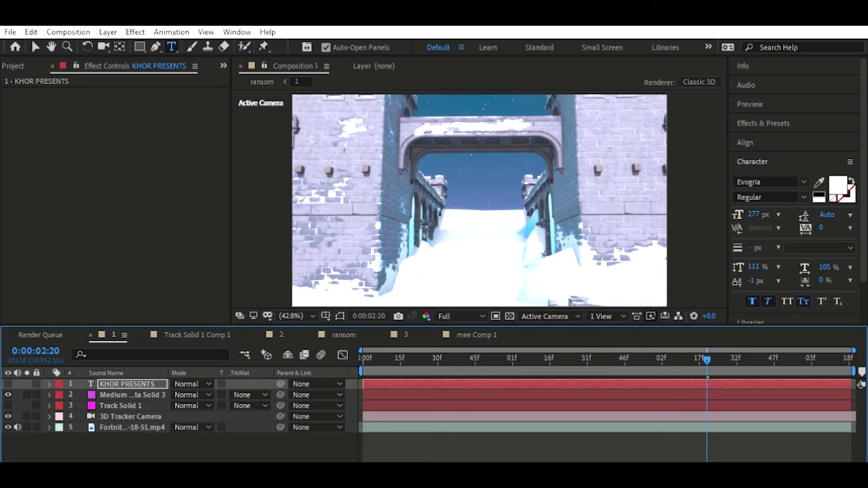
{"action": "left_click", "coordinate": [132, 395]}
{"action": "left_click", "coordinate": [147, 233]}
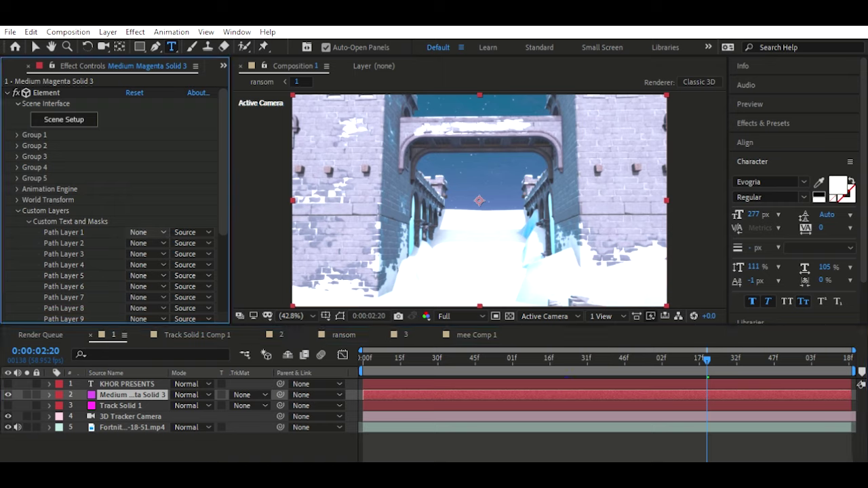
{"action": "left_click", "coordinate": [148, 232]}
{"action": "left_click", "coordinate": [147, 242]}
Step: Choose a texture source for Layer 1 in Element's Custom Texture Maps and select the Fortnite footage layer
{"action": "left_click", "coordinate": [28, 221]}
{"action": "left_click", "coordinate": [28, 232]}
{"action": "scroll", "coordinate": [109, 230], "scroll_direction": "down", "scroll_amount": 1}
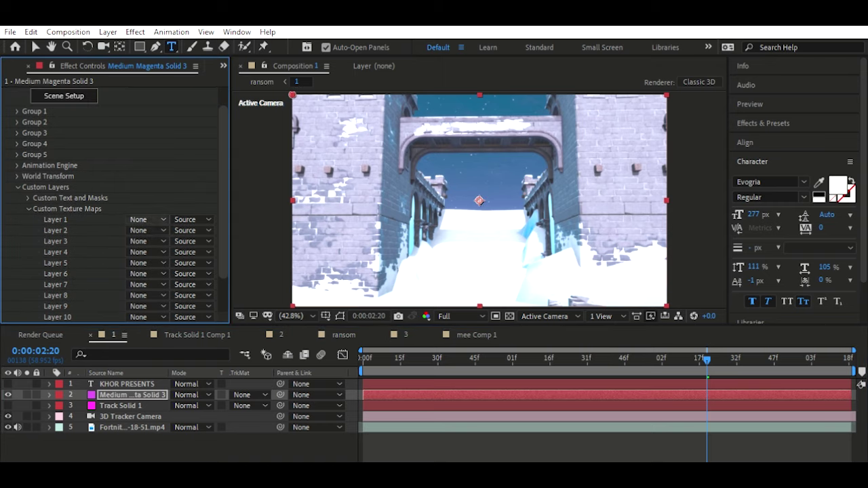
{"action": "left_click", "coordinate": [148, 219]}
{"action": "left_click", "coordinate": [193, 285]}
{"action": "left_click", "coordinate": [132, 427]}
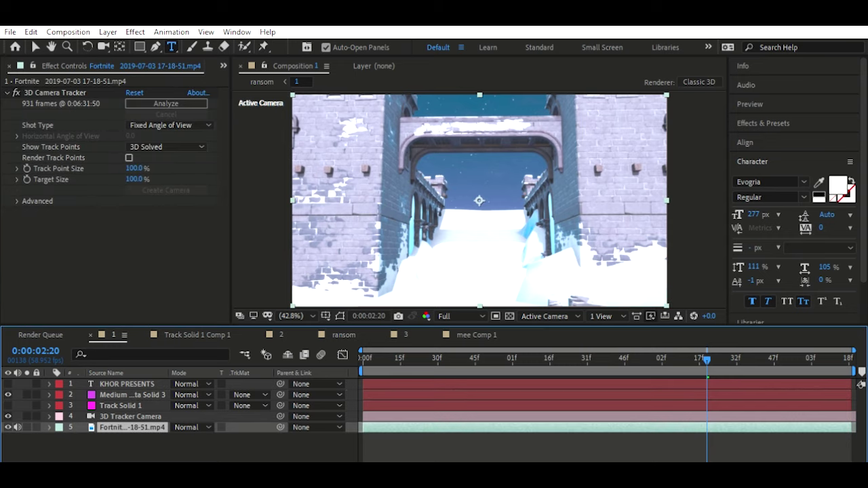
Step: Open the Element scene setup for the magenta solid layer
{"action": "left_click", "coordinate": [126, 384]}
{"action": "left_click", "coordinate": [132, 394]}
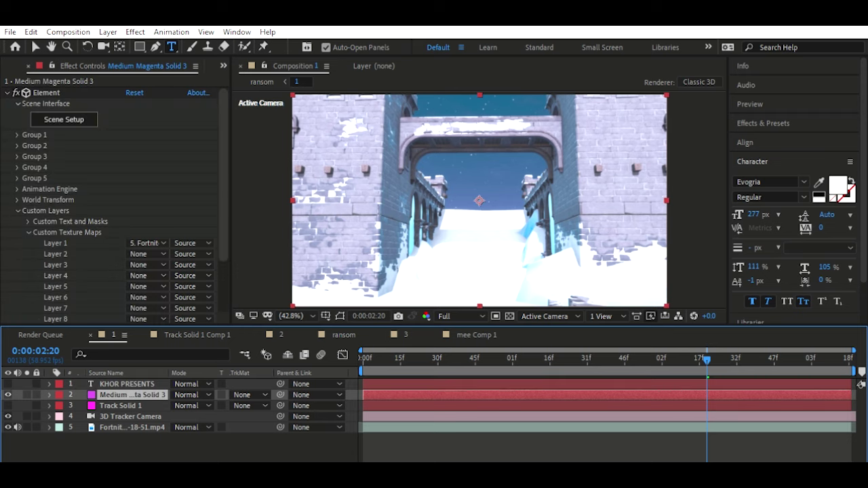
{"action": "left_click", "coordinate": [63, 120]}
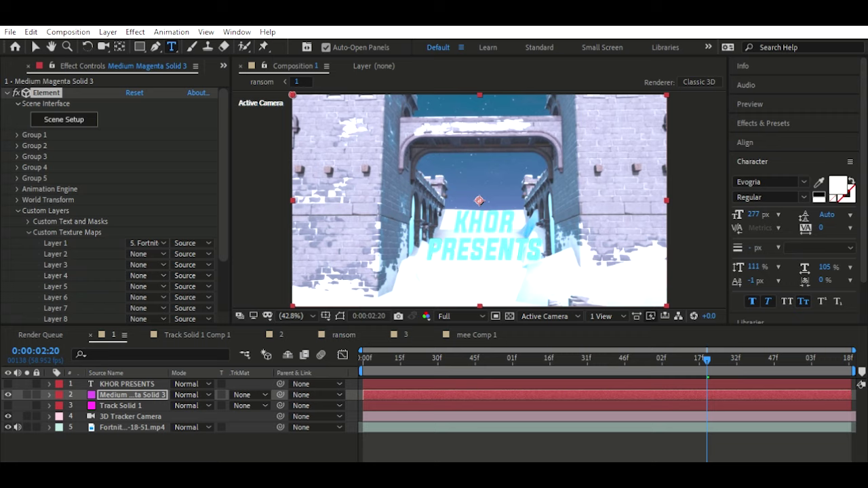
Step: Enable ambient occlusion in the Element effect's render settings and set the SSAO intensity to 50
{"action": "key", "text": "v"}
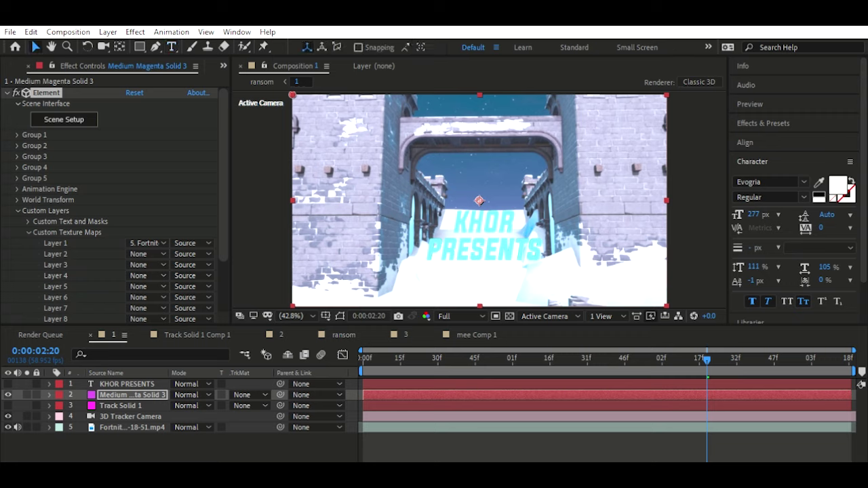
{"action": "left_click", "coordinate": [18, 211]}
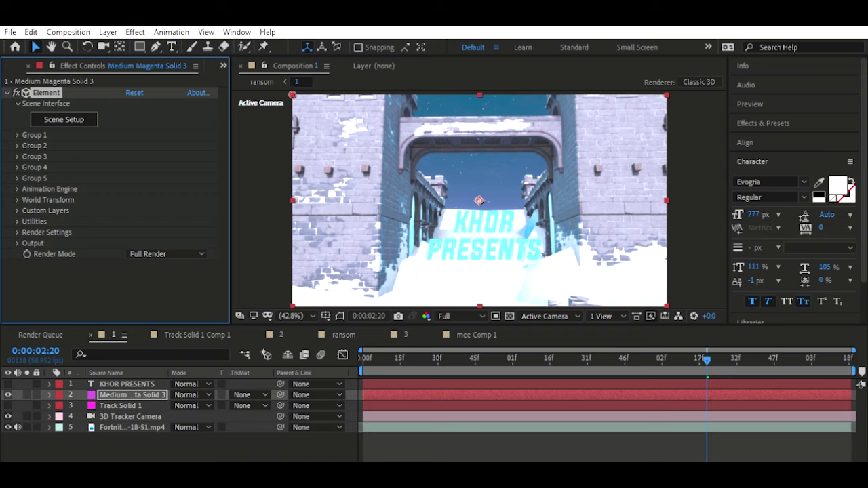
{"action": "left_click", "coordinate": [18, 232]}
{"action": "scroll", "coordinate": [116, 203], "scroll_direction": "down", "scroll_amount": 2}
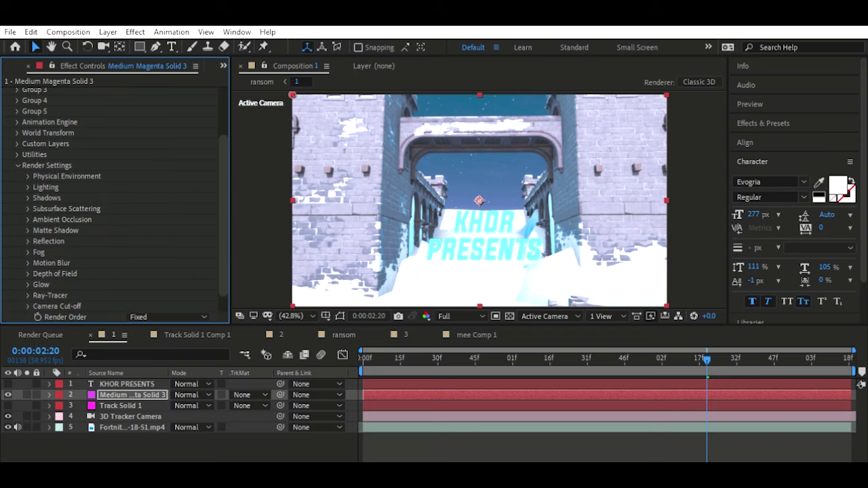
{"action": "left_click", "coordinate": [27, 219]}
{"action": "scroll", "coordinate": [115, 203], "scroll_direction": "down", "scroll_amount": 2}
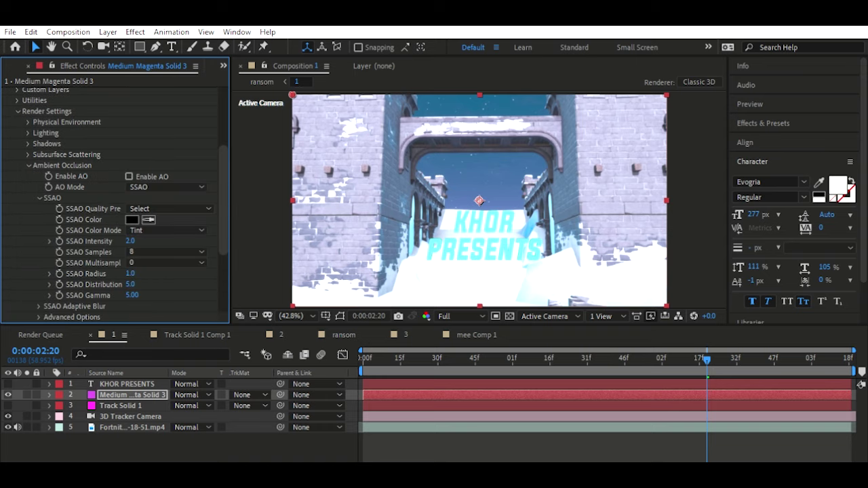
{"action": "left_click", "coordinate": [129, 176]}
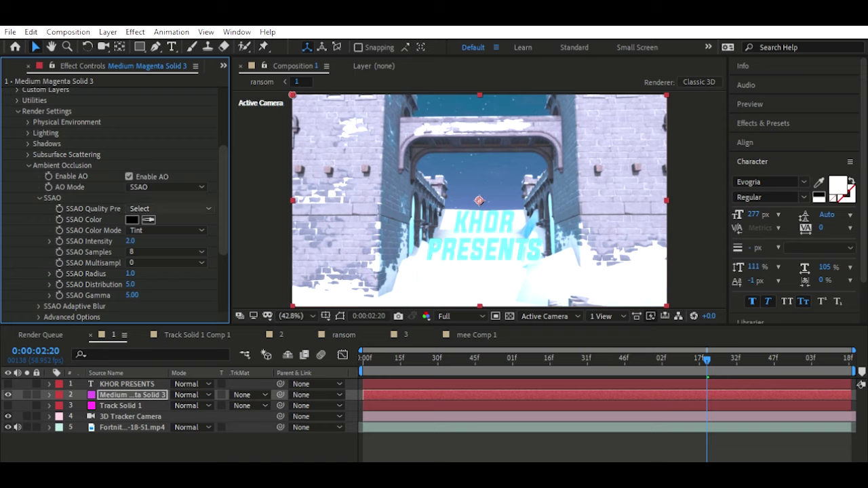
{"action": "left_click_drag", "start_coordinate": [130, 241], "coordinate": [169, 241]}
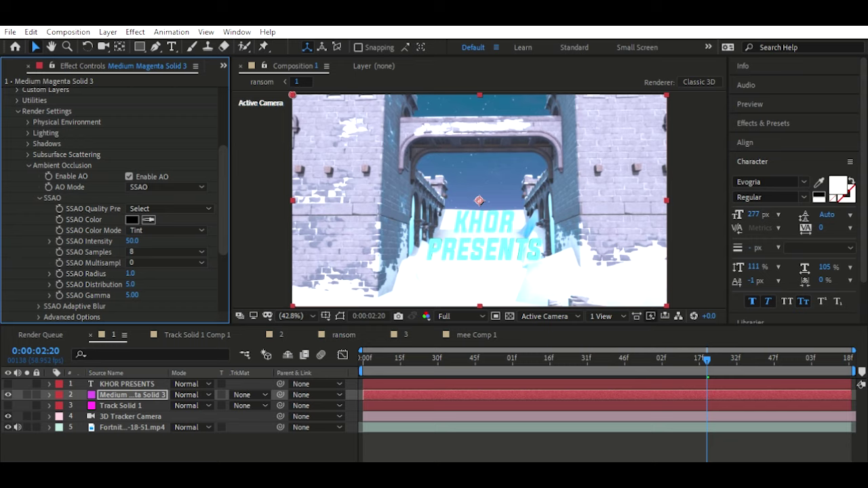
Step: Adjust the SSAO quality preset, multisampling and color of Element's ambient occlusion
{"action": "left_click", "coordinate": [170, 209]}
{"action": "left_click", "coordinate": [166, 262]}
{"action": "left_click", "coordinate": [132, 220]}
{"action": "left_click", "coordinate": [40, 198]}
{"action": "left_click", "coordinate": [29, 165]}
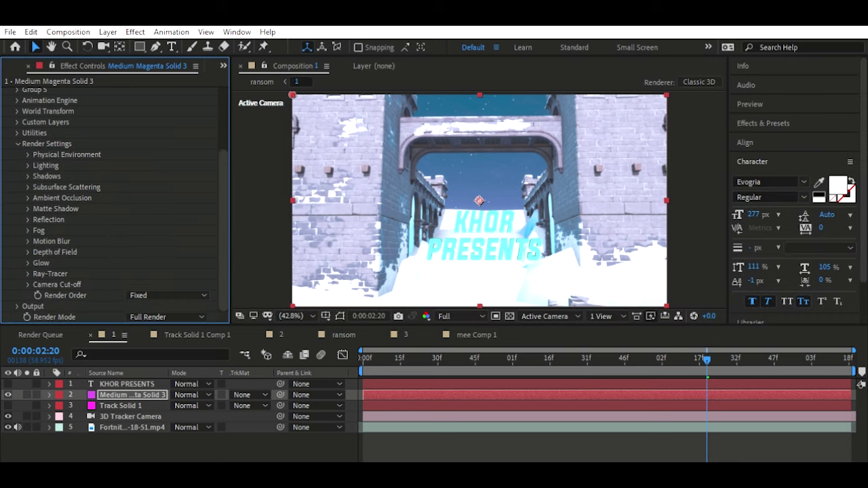
Step: Raise the Affect Lighting amount of Element's matte shadow
{"action": "left_click", "coordinate": [29, 208]}
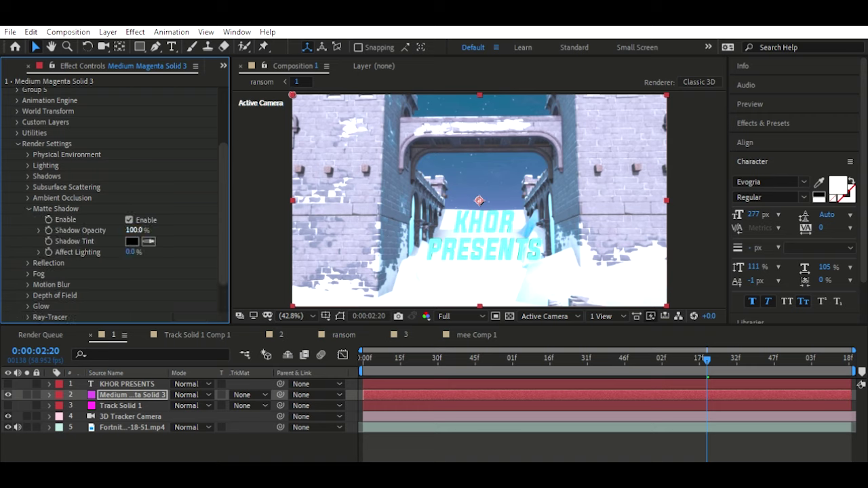
{"action": "left_click_drag", "start_coordinate": [131, 251], "coordinate": [142, 251]}
{"action": "left_click", "coordinate": [29, 209]}
Step: Add Clean Blue lighting in Element's render settings and set its brightness multiplier to 150%
{"action": "left_click", "coordinate": [28, 166]}
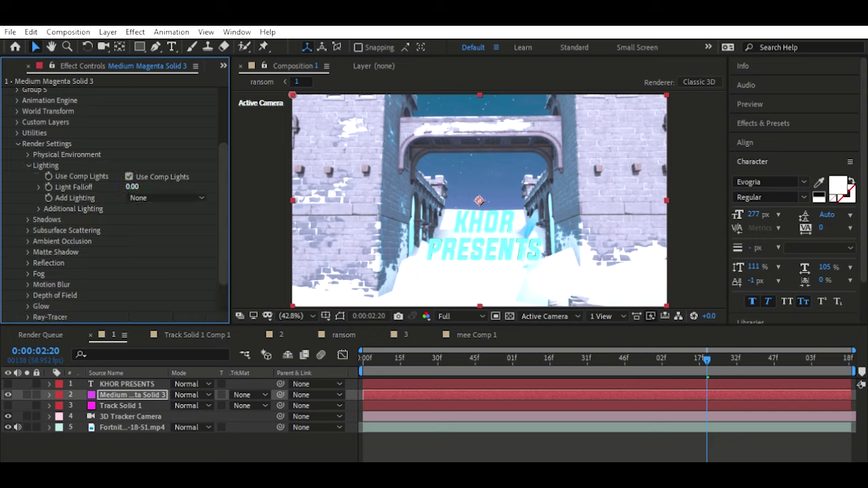
{"action": "left_click", "coordinate": [166, 198]}
{"action": "left_click", "coordinate": [38, 209]}
{"action": "left_click", "coordinate": [134, 220]}
{"action": "type", "text": "1"}
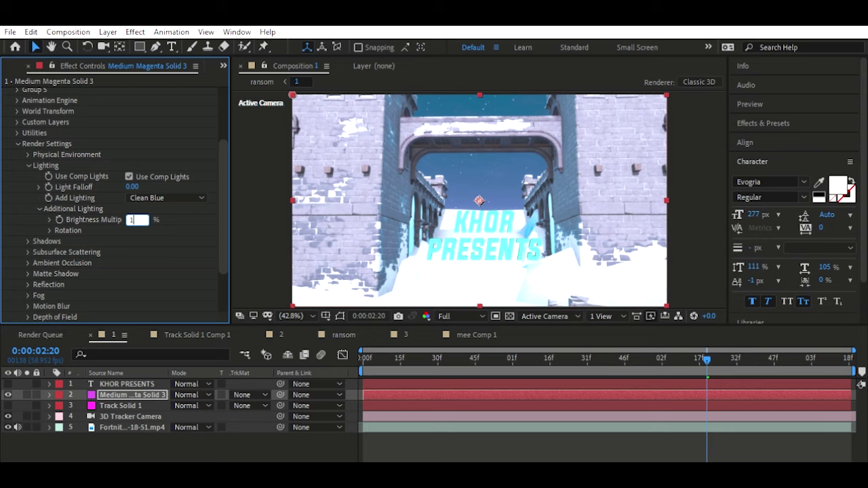
{"action": "type", "text": "50"}
{"action": "key", "text": "Return"}
{"action": "left_click", "coordinate": [27, 165]}
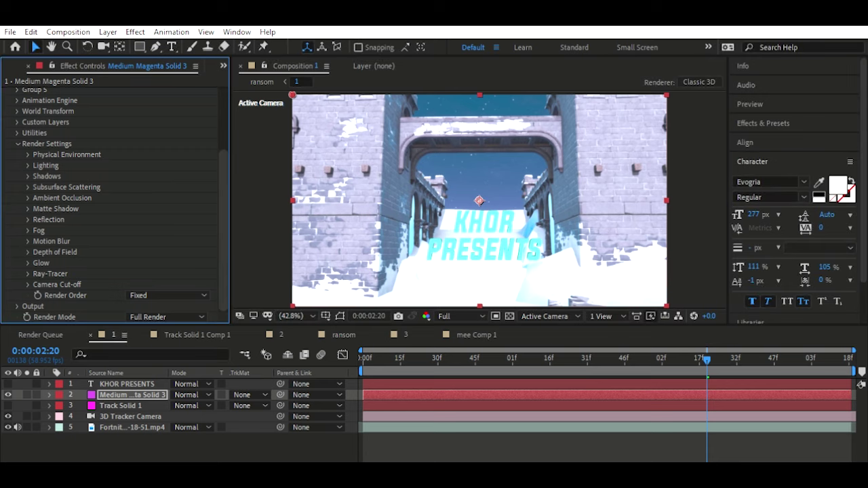
{"action": "left_click", "coordinate": [28, 220]}
{"action": "left_click", "coordinate": [28, 220]}
{"action": "left_click", "coordinate": [18, 144]}
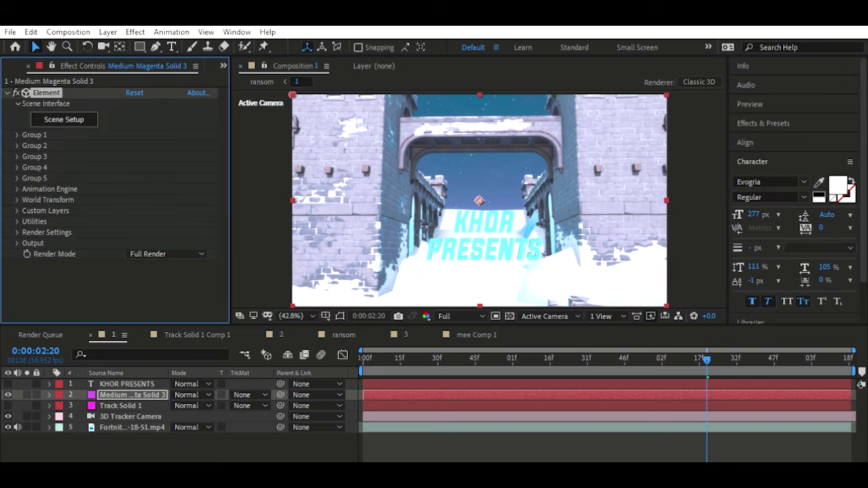
{"action": "left_click", "coordinate": [102, 289]}
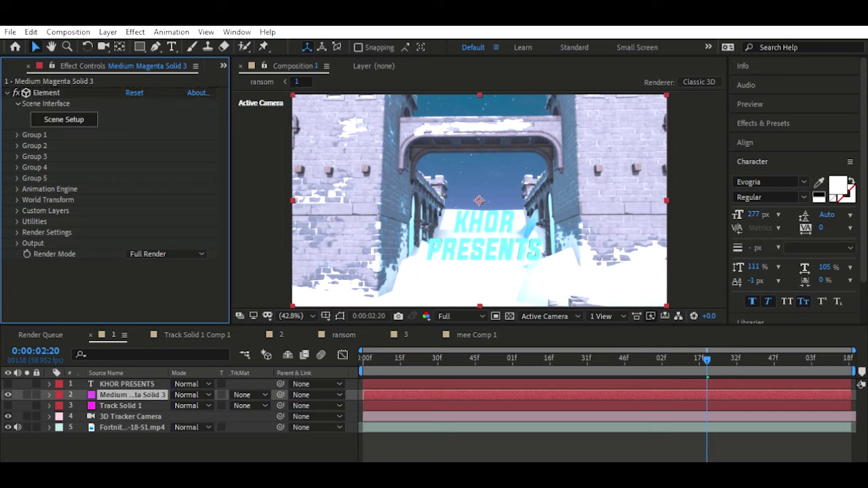
Step: Show the Particle Replicator settings of Element Group 1 and the position property of Track Solid 1
{"action": "left_click", "coordinate": [18, 135]}
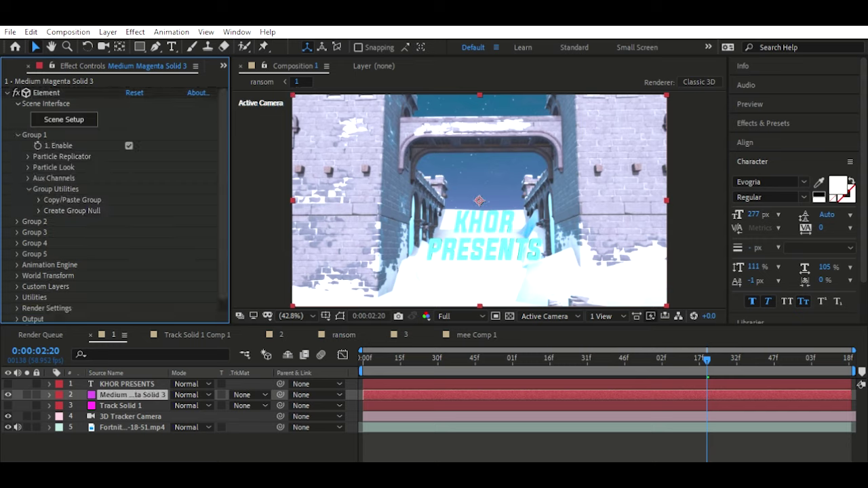
{"action": "left_click", "coordinate": [28, 156]}
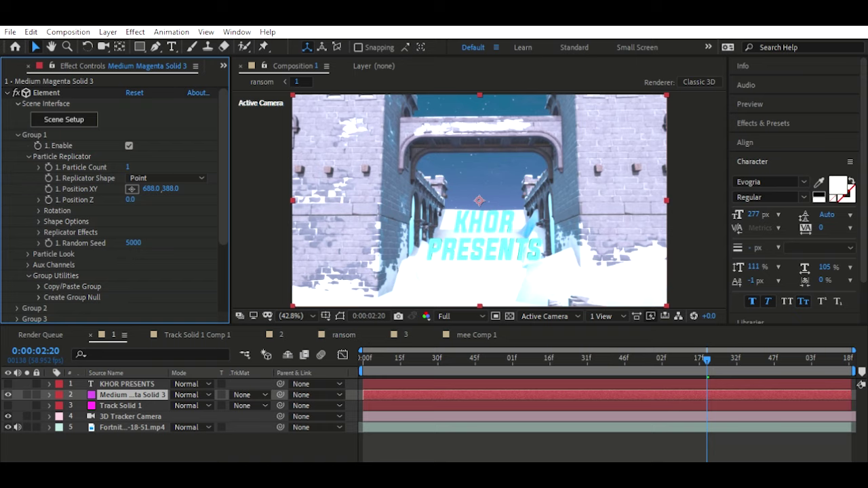
{"action": "left_click", "coordinate": [121, 405]}
{"action": "key", "text": "p"}
{"action": "left_click", "coordinate": [127, 384]}
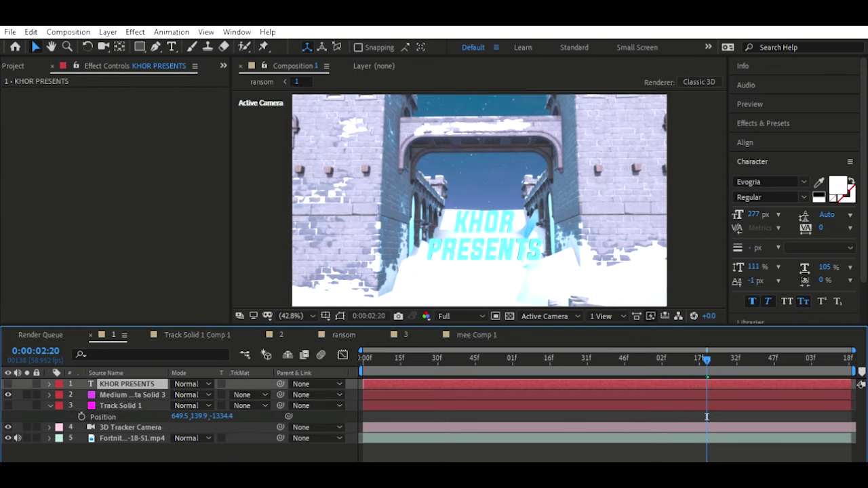
{"action": "left_click", "coordinate": [132, 395]}
Step: Copy Track Solid 1's X and Y position, 649.5 and 139.9, into Element Group 1's Position XY
{"action": "left_click", "coordinate": [180, 416]}
{"action": "key", "text": "ctrl+c"}
{"action": "left_click", "coordinate": [151, 188]}
{"action": "key", "text": "ctrl+v"}
{"action": "left_click", "coordinate": [203, 415]}
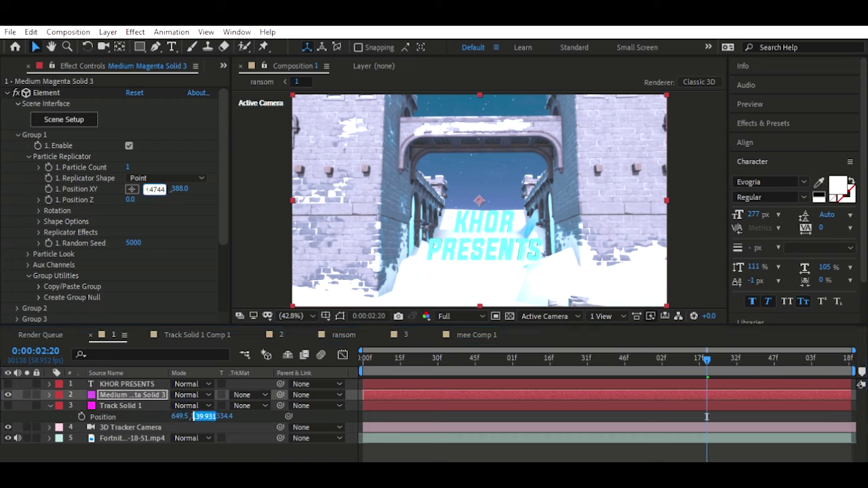
{"action": "key", "text": "ctrl+c"}
{"action": "left_click", "coordinate": [179, 189]}
{"action": "key", "text": "ctrl+v"}
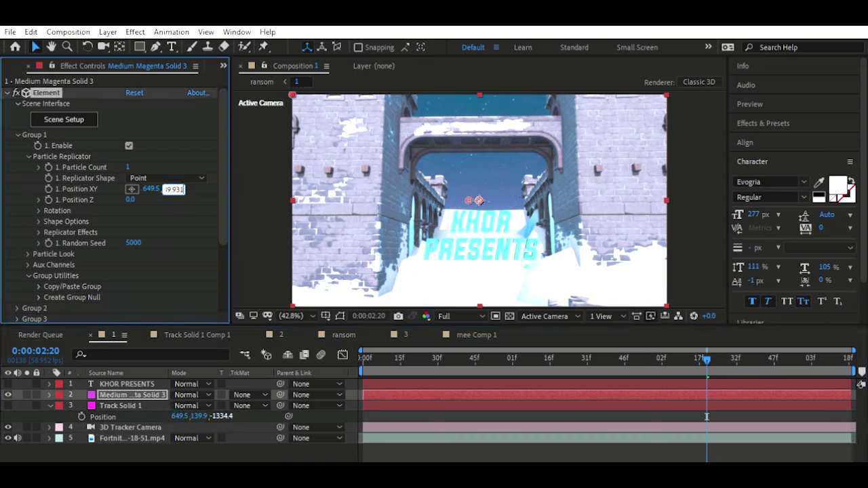
Step: Copy Track Solid 1's Z position, -1334.4, into Element Group 1's Position Z
{"action": "left_click", "coordinate": [221, 415]}
{"action": "key", "text": "ctrl+c"}
{"action": "left_click", "coordinate": [130, 200]}
{"action": "key", "text": "ctrl+v"}
{"action": "key", "text": "Return"}
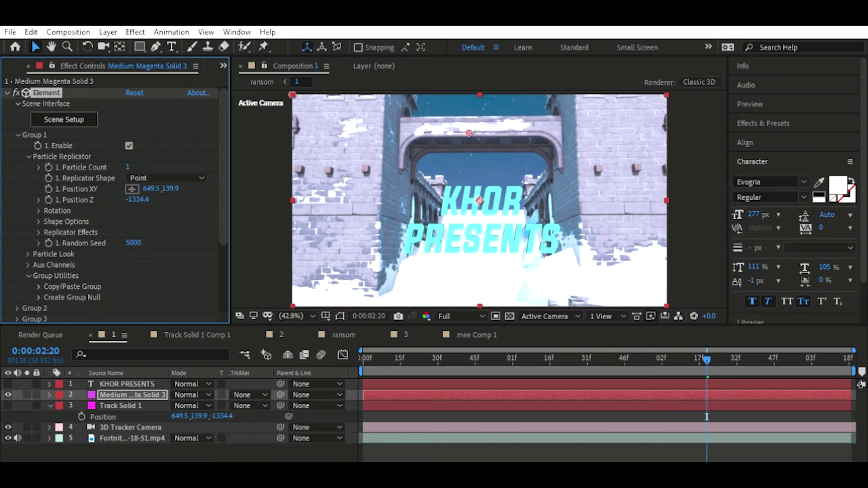
Step: Show the Particle Look settings of Element Group 1 with the particle size
{"action": "left_click", "coordinate": [29, 254]}
{"action": "scroll", "coordinate": [116, 204], "scroll_direction": "down", "scroll_amount": 1}
{"action": "left_click_drag", "start_coordinate": [134, 220], "coordinate": [134, 220]}
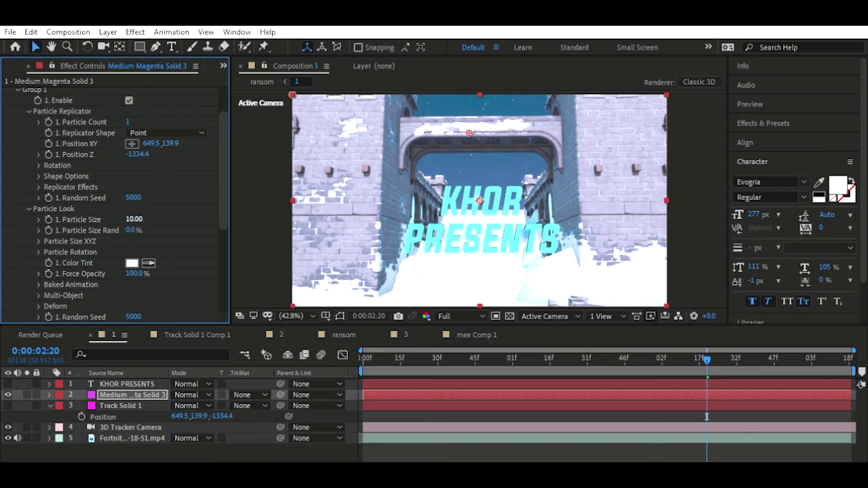
Step: Preview the 3D text's tracking against the footage and park the playhead at 0:00:01:38
{"action": "left_click_drag", "start_coordinate": [522, 358], "coordinate": [709, 384]}
{"action": "key", "text": "alt+Home"}
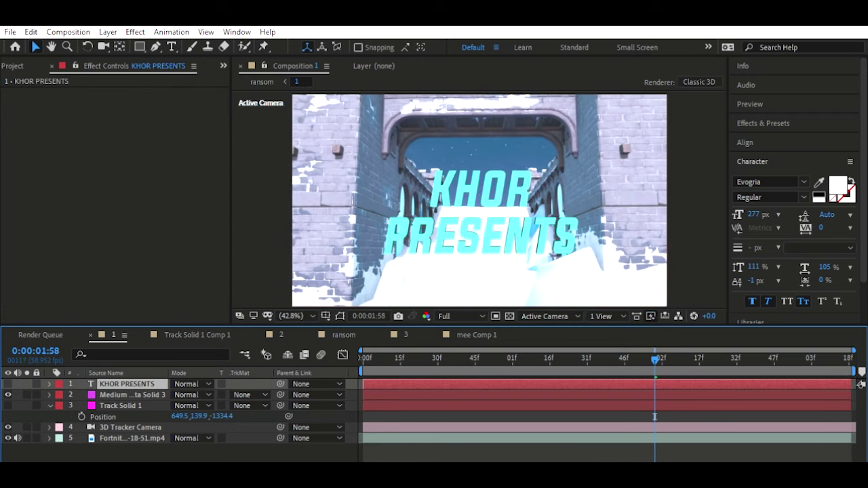
{"action": "key", "text": "space"}
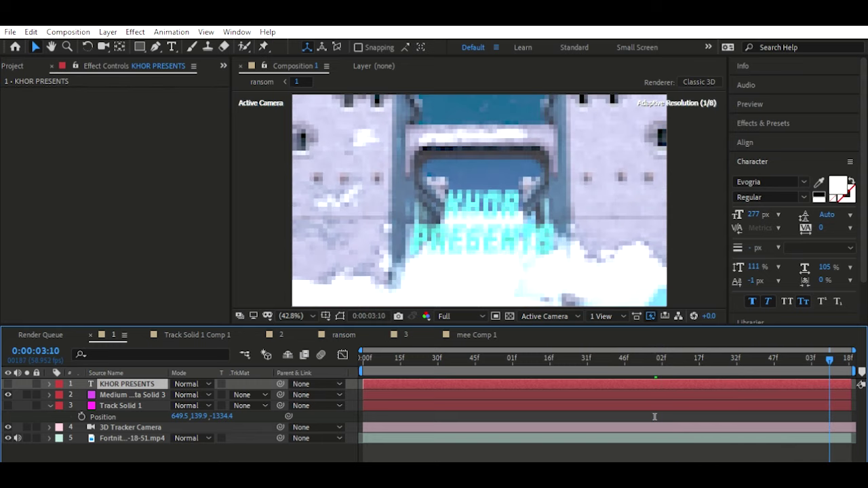
{"action": "left_click_drag", "start_coordinate": [829, 417], "coordinate": [605, 417]}
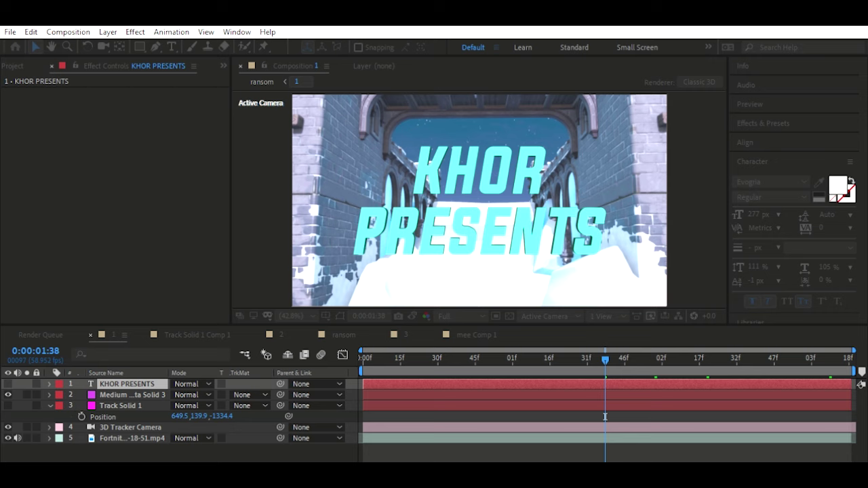
Step: Enable Multi-Object in the Particle Look of Group 1 on the magenta solid's Element effect and show its rotation settings
{"action": "left_click", "coordinate": [133, 395]}
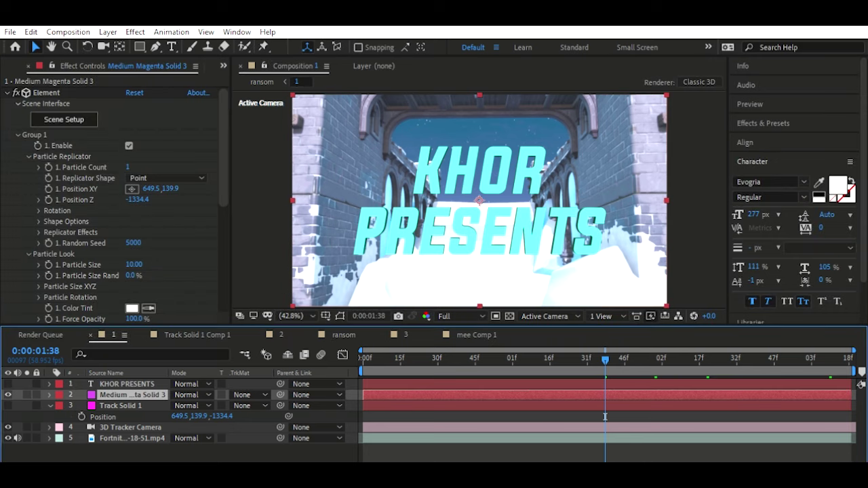
{"action": "scroll", "coordinate": [111, 205], "scroll_direction": "down", "scroll_amount": 3}
{"action": "scroll", "coordinate": [112, 205], "scroll_direction": "up", "scroll_amount": 2}
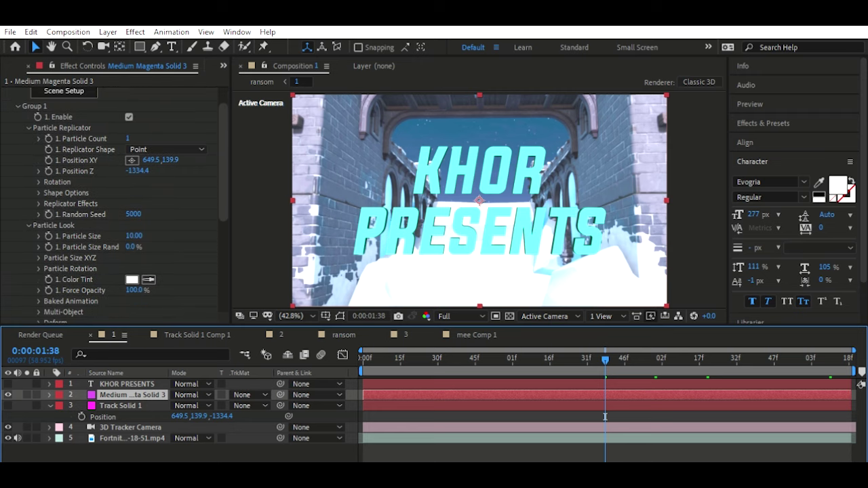
{"action": "left_click", "coordinate": [39, 182]}
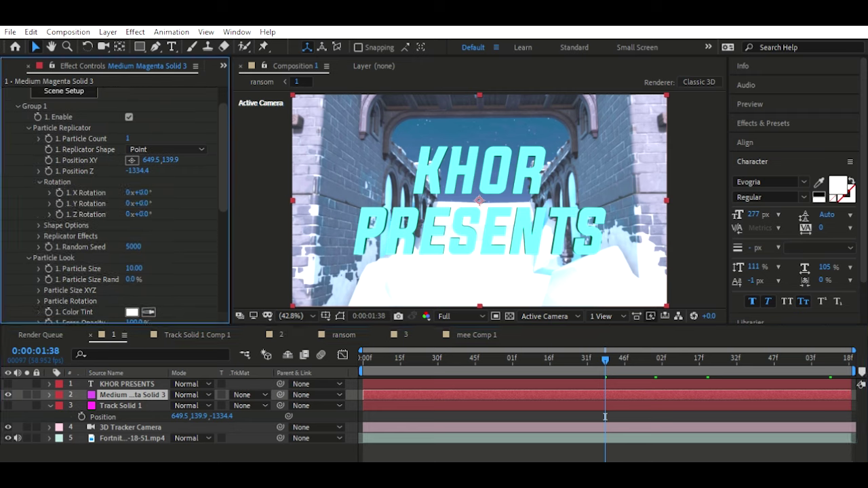
{"action": "left_click", "coordinate": [39, 181]}
{"action": "scroll", "coordinate": [112, 206], "scroll_direction": "down", "scroll_amount": 3}
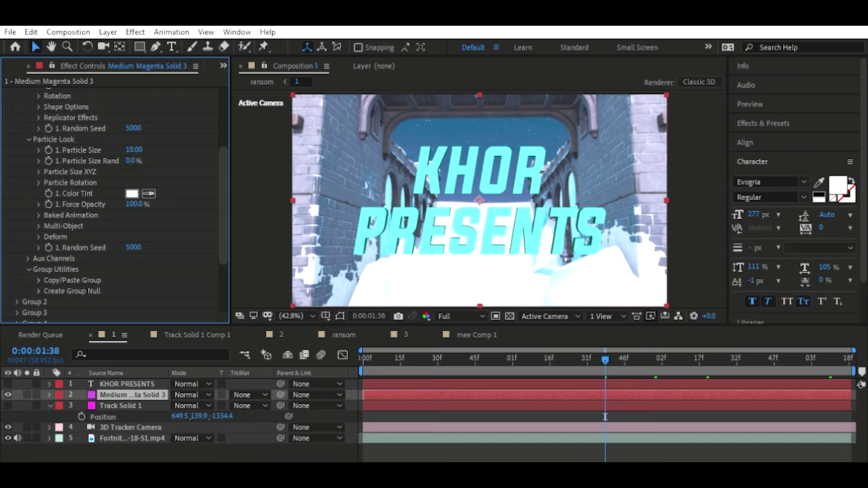
{"action": "left_click", "coordinate": [38, 225]}
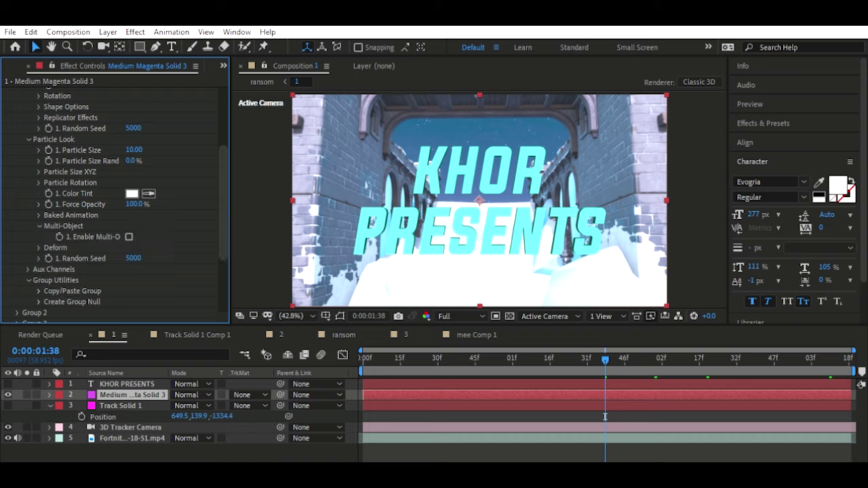
{"action": "left_click", "coordinate": [129, 236]}
{"action": "scroll", "coordinate": [177, 421], "scroll_direction": "up", "scroll_amount": 3}
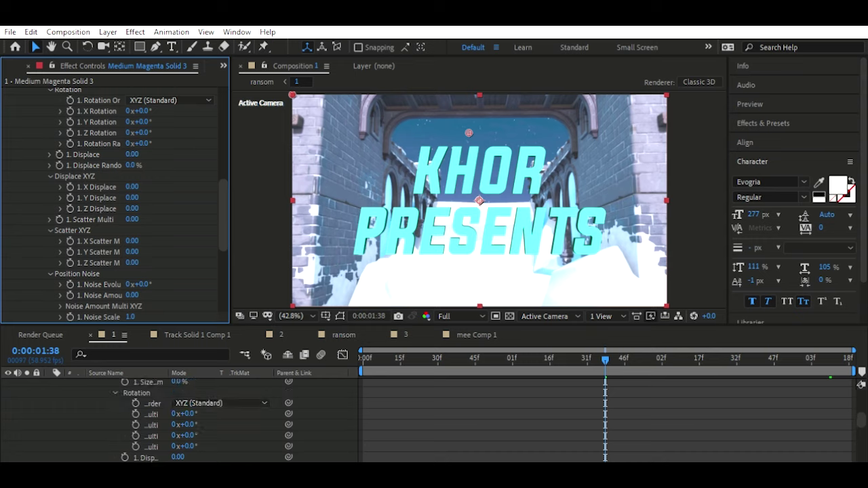
Step: Keyframe the Multi-Object random rotation at 0:00:00:42 with a value of 124° and preview the clip
{"action": "key", "text": "space"}
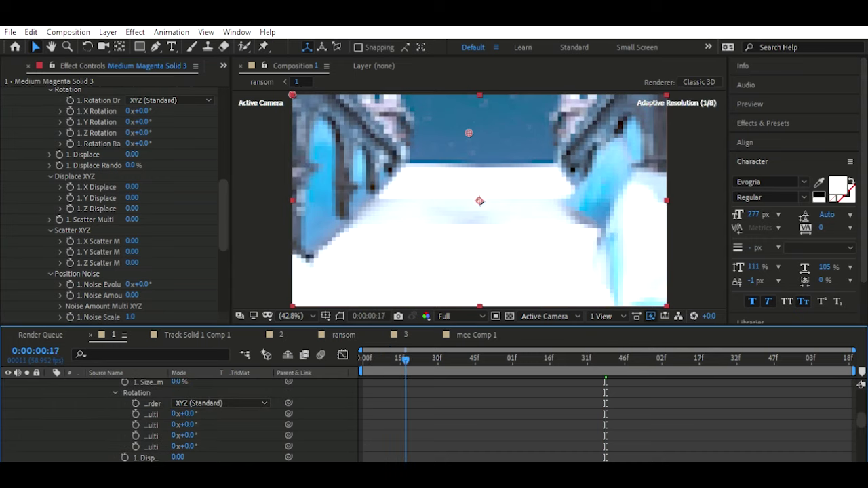
{"action": "left_click_drag", "start_coordinate": [472, 360], "coordinate": [468, 360]}
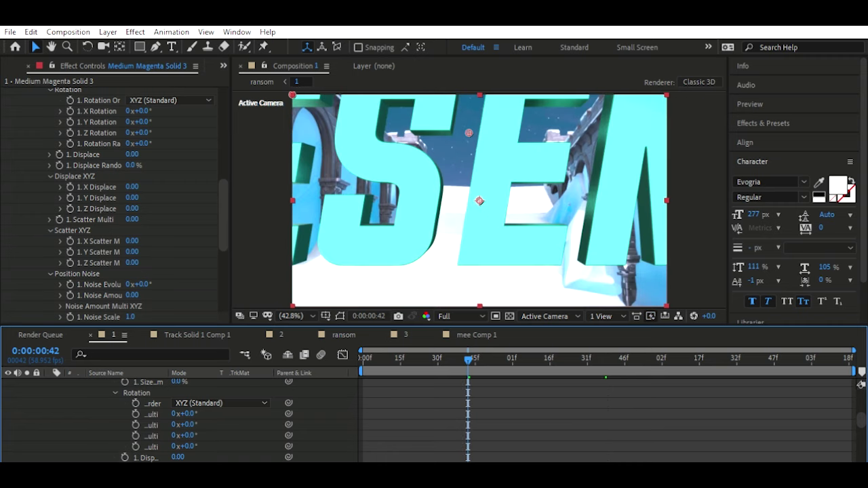
{"action": "left_click", "coordinate": [136, 447]}
{"action": "left_click_drag", "start_coordinate": [187, 447], "coordinate": [243, 446]}
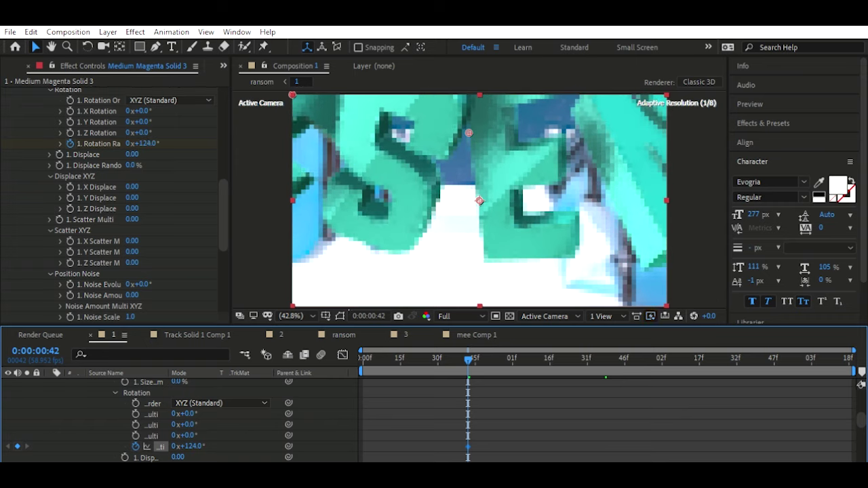
{"action": "key", "text": "space"}
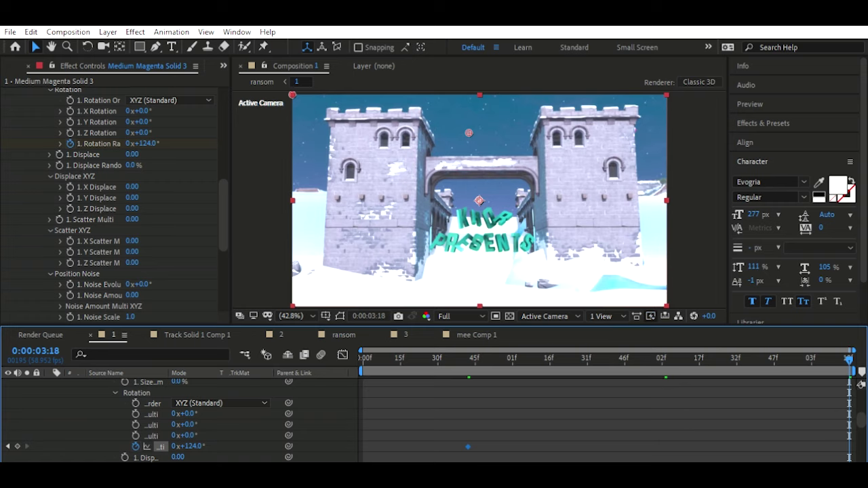
Step: Keyframe the Multi-Object random rotation at 0:00:03:18 with a value of 51° and check the letters' animation at 0:00:01:06
{"action": "left_click", "coordinate": [193, 447]}
{"action": "type", "text": "32"}
{"action": "key", "text": "Return"}
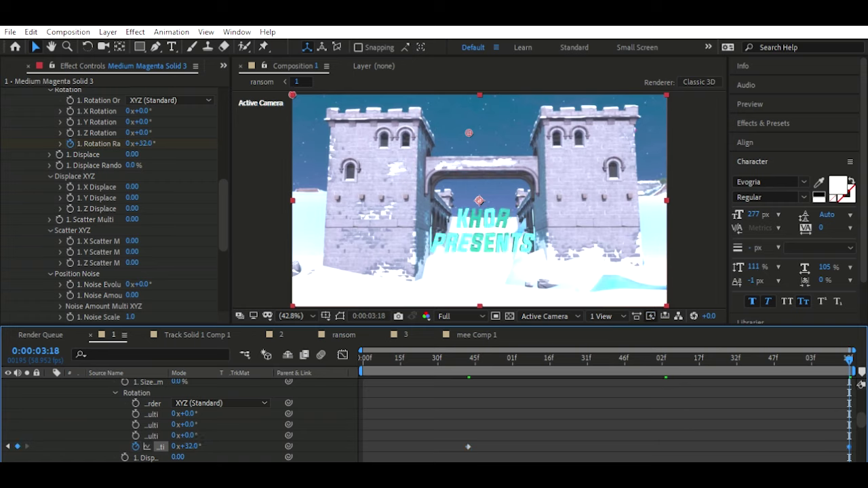
{"action": "left_click_drag", "start_coordinate": [189, 447], "coordinate": [202, 447]}
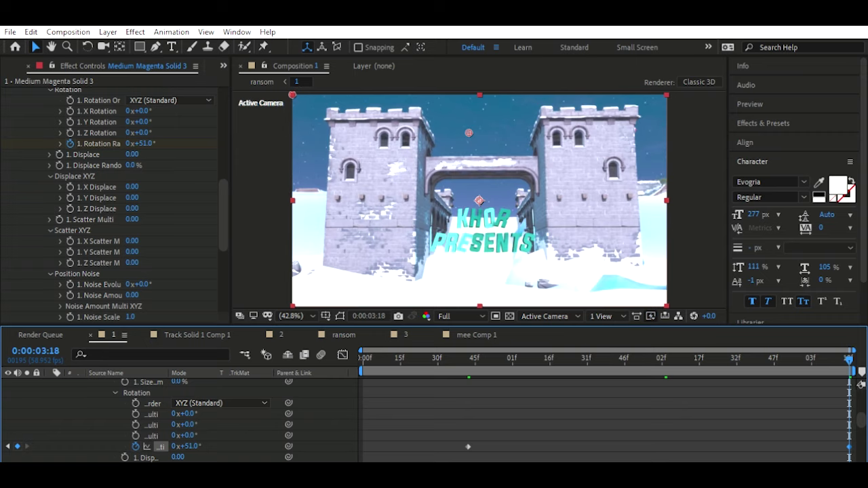
{"action": "left_click_drag", "start_coordinate": [484, 358], "coordinate": [525, 359]}
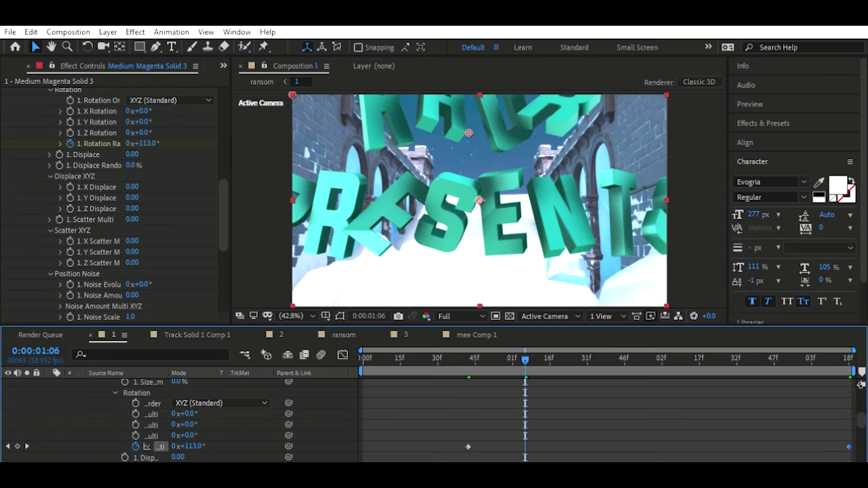
Step: Collapse the Particle Look settings of Group 1 and show the Render Settings of the Element effect
{"action": "scroll", "coordinate": [180, 420], "scroll_direction": "up", "scroll_amount": 10}
{"action": "scroll", "coordinate": [112, 204], "scroll_direction": "down", "scroll_amount": 5}
{"action": "scroll", "coordinate": [111, 204], "scroll_direction": "up", "scroll_amount": 10}
{"action": "scroll", "coordinate": [127, 205], "scroll_direction": "up", "scroll_amount": 2}
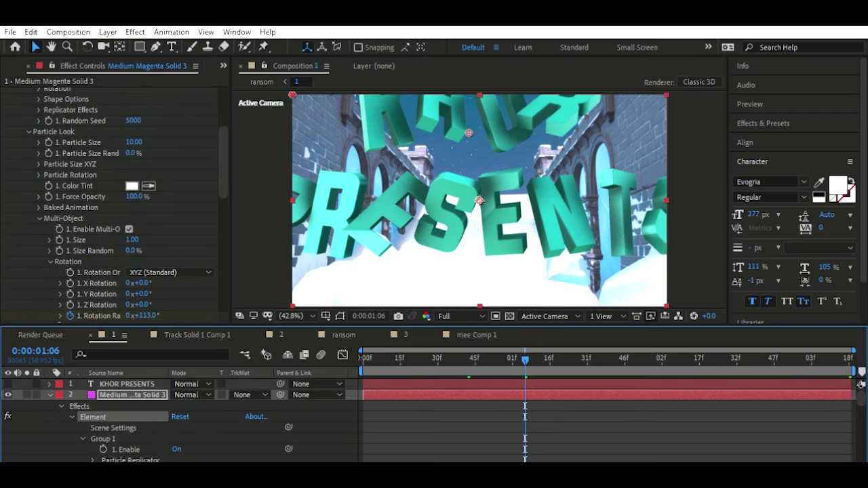
{"action": "left_click", "coordinate": [28, 133]}
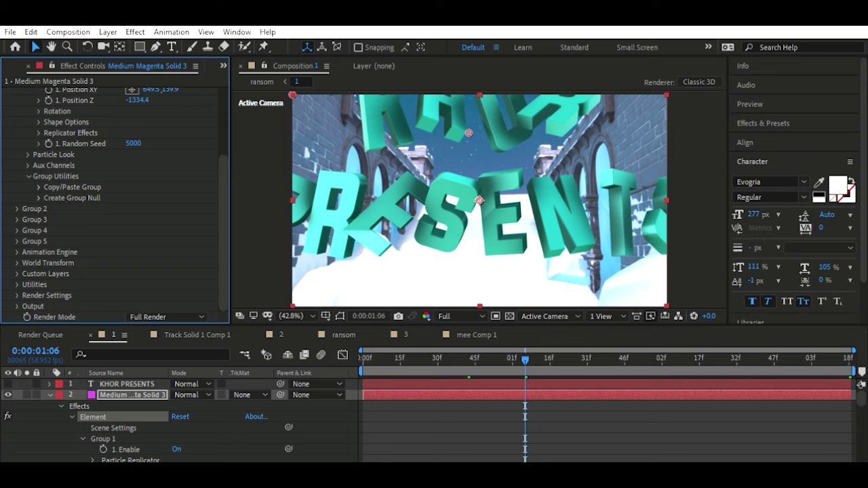
{"action": "left_click", "coordinate": [18, 274]}
{"action": "scroll", "coordinate": [68, 271], "scroll_direction": "down", "scroll_amount": 3}
{"action": "left_click", "coordinate": [18, 187]}
{"action": "left_click", "coordinate": [17, 295]}
{"action": "scroll", "coordinate": [68, 295], "scroll_direction": "down", "scroll_amount": 3}
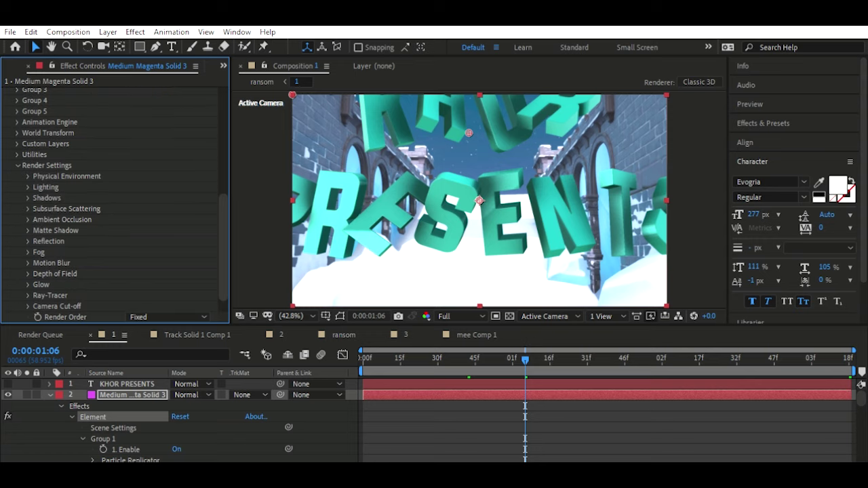
Step: Set the SSAO quality preset of the Ambient Occlusion to Ultra (Slower) and collapse the Ambient Occlusion settings
{"action": "left_click", "coordinate": [28, 219]}
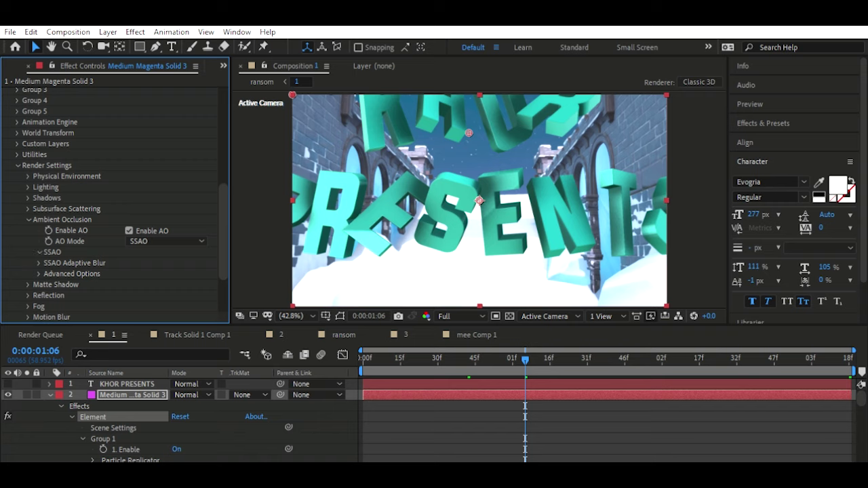
{"action": "left_click", "coordinate": [39, 252]}
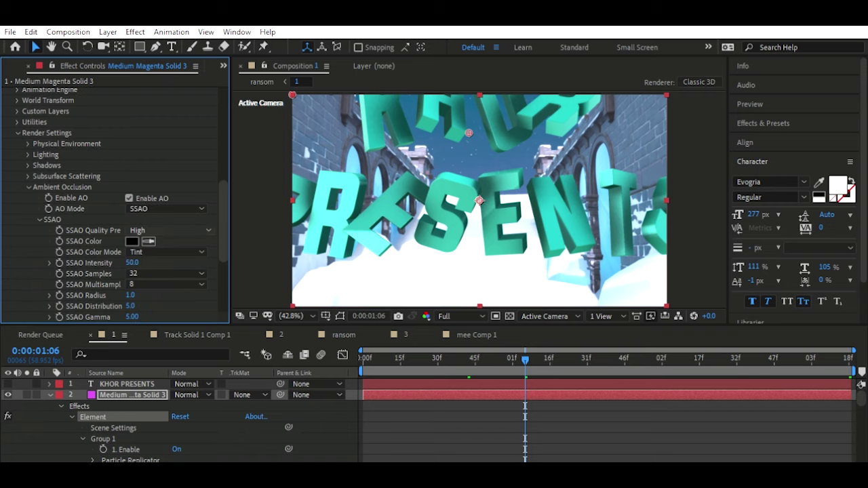
{"action": "left_click", "coordinate": [178, 234]}
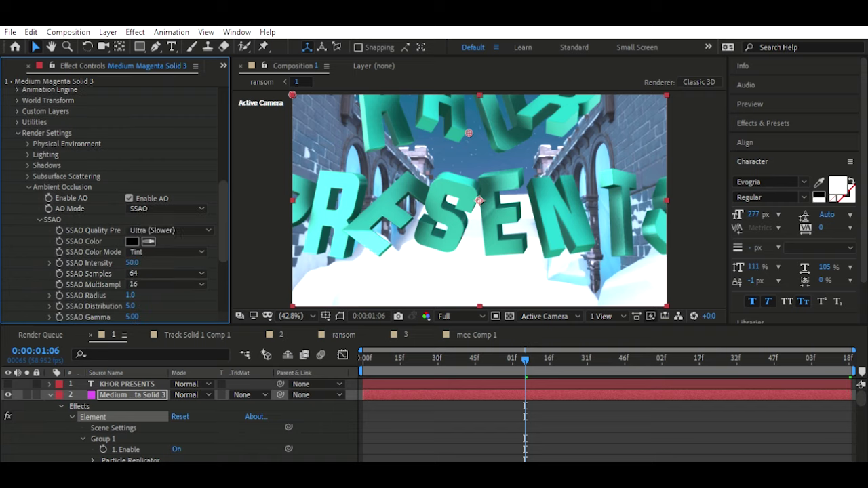
{"action": "left_click", "coordinate": [27, 187]}
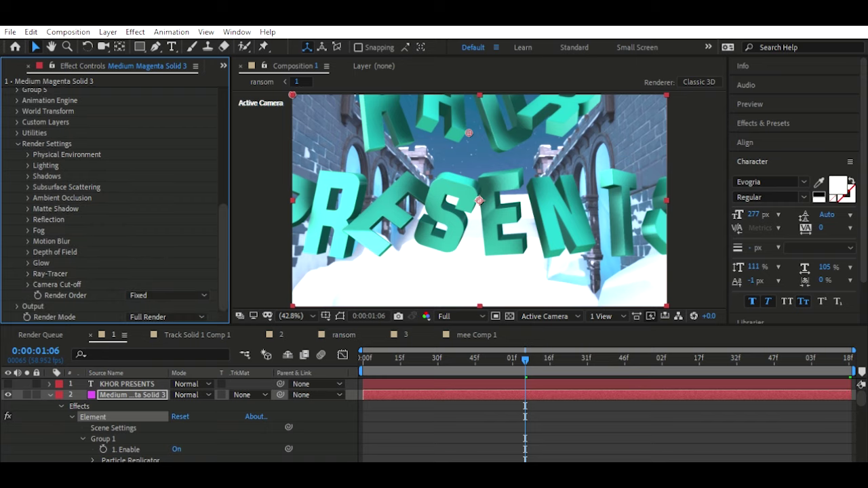
Step: Collapse the magenta solid's properties in the timeline and check the text at 0:00:02:40 and the replicator rotation settings
{"action": "scroll", "coordinate": [116, 203], "scroll_direction": "up", "scroll_amount": 5}
{"action": "scroll", "coordinate": [115, 203], "scroll_direction": "up", "scroll_amount": 6}
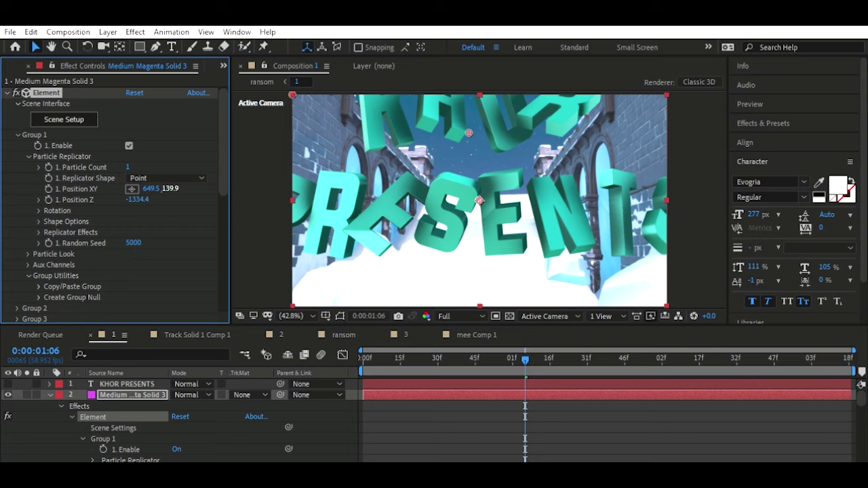
{"action": "left_click", "coordinate": [50, 395]}
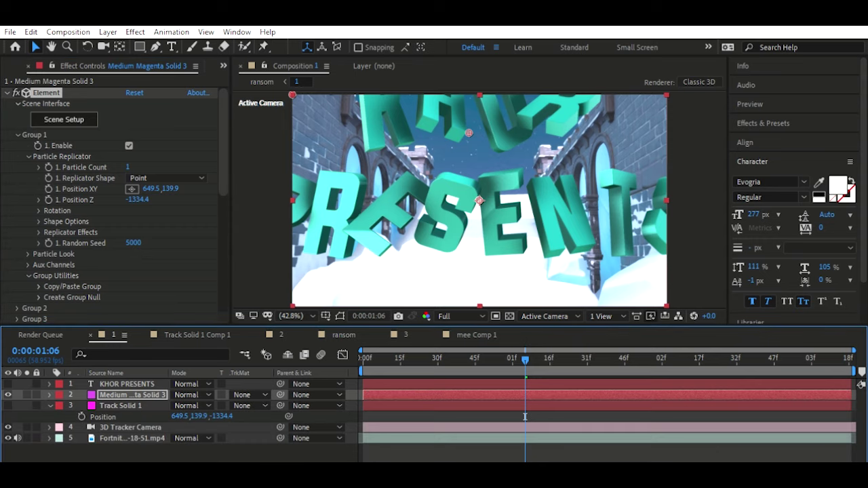
{"action": "left_click_drag", "start_coordinate": [524, 416], "coordinate": [756, 416]}
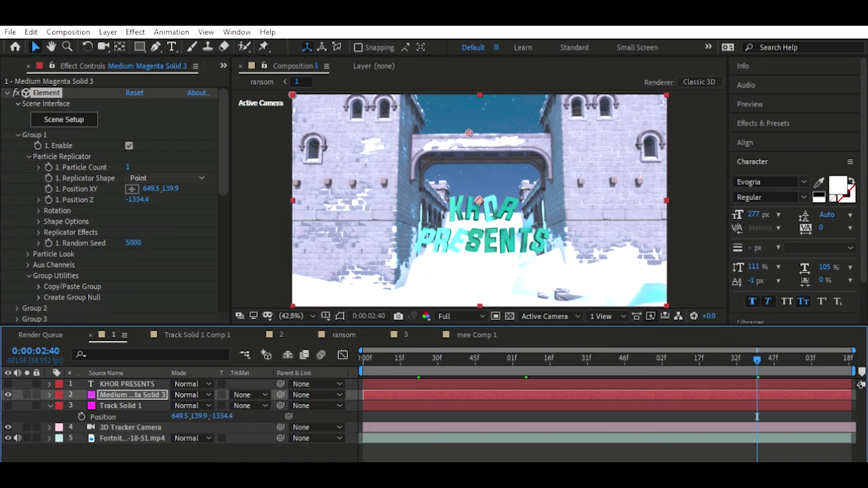
{"action": "left_click", "coordinate": [39, 211]}
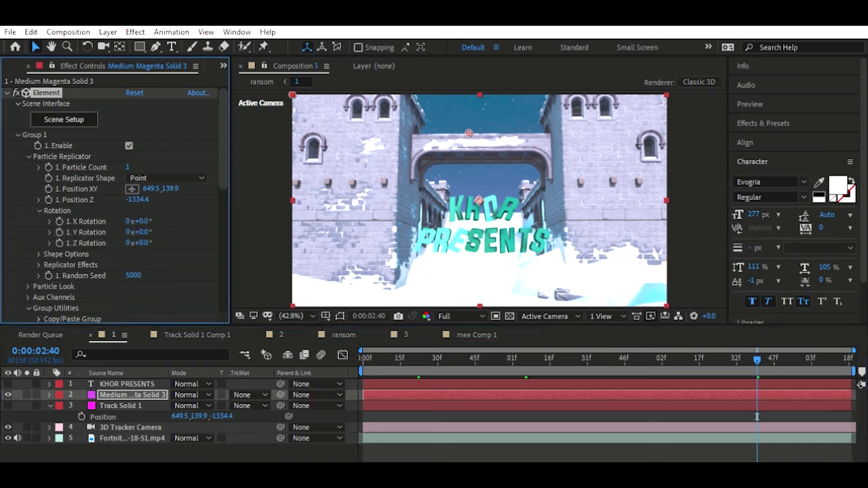
{"action": "left_click", "coordinate": [39, 210]}
Step: Enable Glow in the Element effect's Render Settings, with the playhead at 0:00:02:19
{"action": "scroll", "coordinate": [115, 203], "scroll_direction": "down", "scroll_amount": 2}
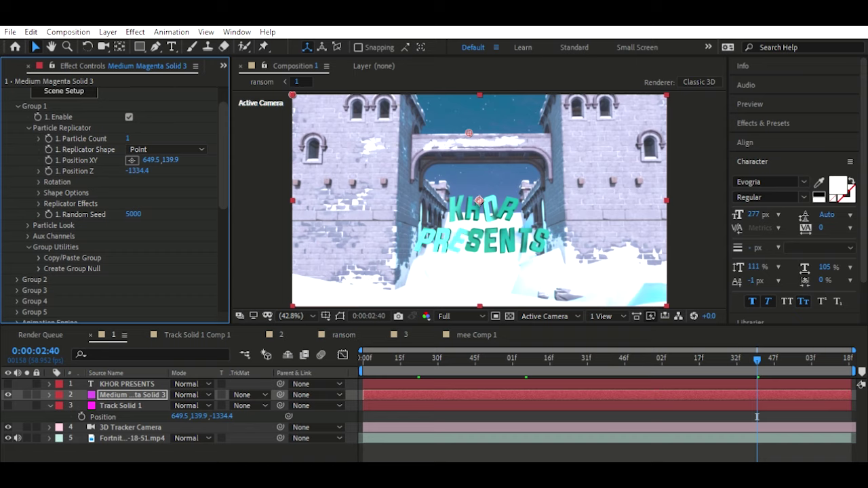
{"action": "scroll", "coordinate": [115, 203], "scroll_direction": "down", "scroll_amount": 8}
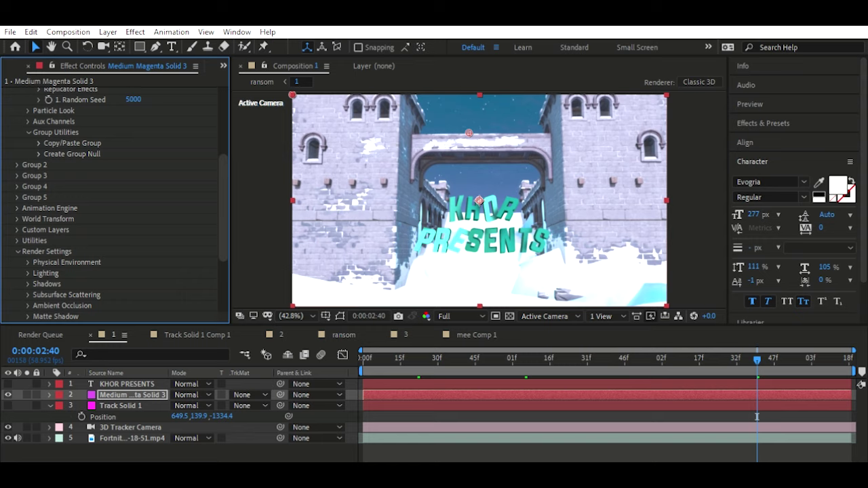
{"action": "scroll", "coordinate": [115, 203], "scroll_direction": "down", "scroll_amount": 6}
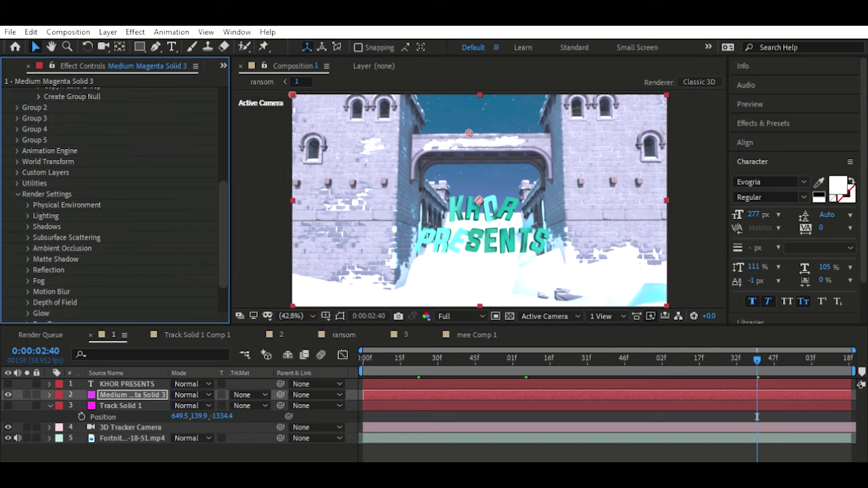
{"action": "left_click", "coordinate": [28, 284]}
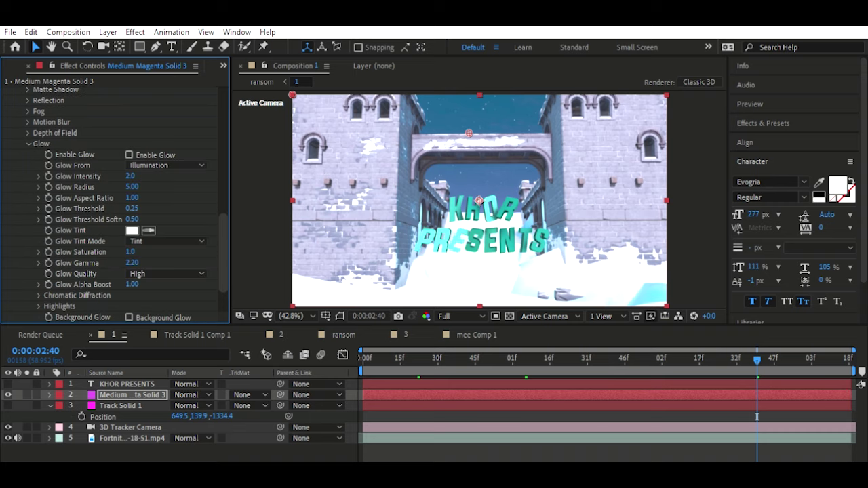
{"action": "left_click_drag", "start_coordinate": [756, 416], "coordinate": [705, 416]}
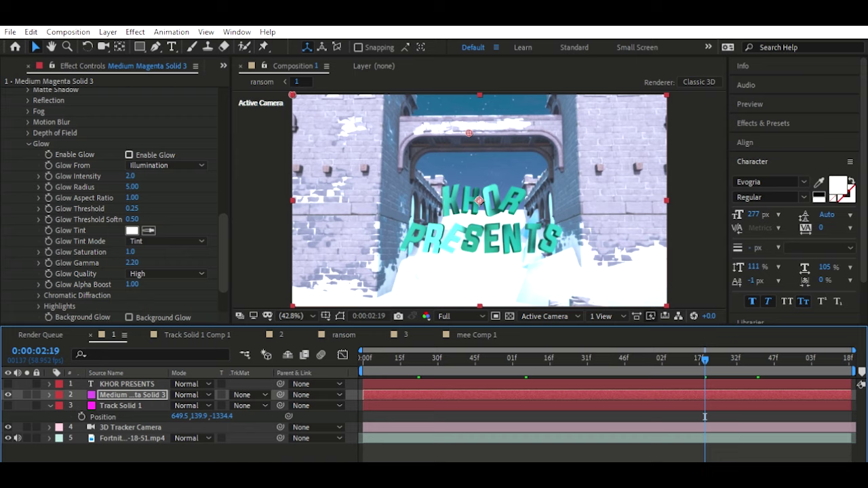
{"action": "left_click", "coordinate": [129, 155]}
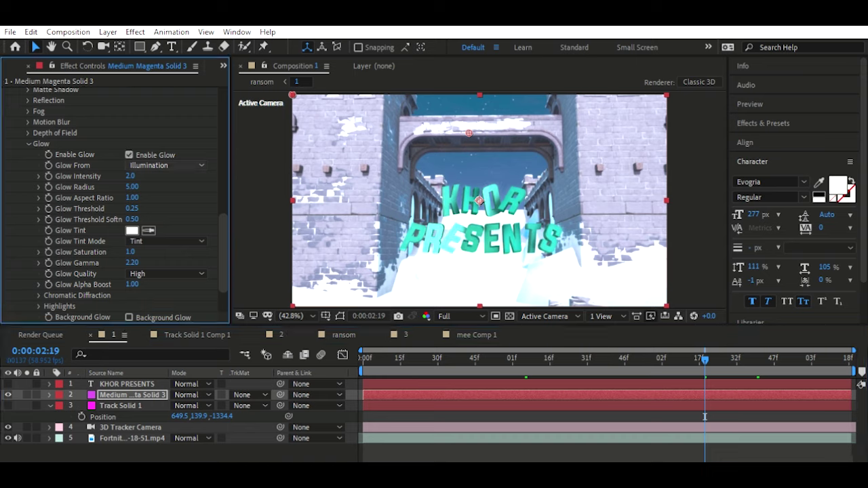
Step: Try Luminance as the glow source and return it to Illumination
{"action": "left_click", "coordinate": [155, 176]}
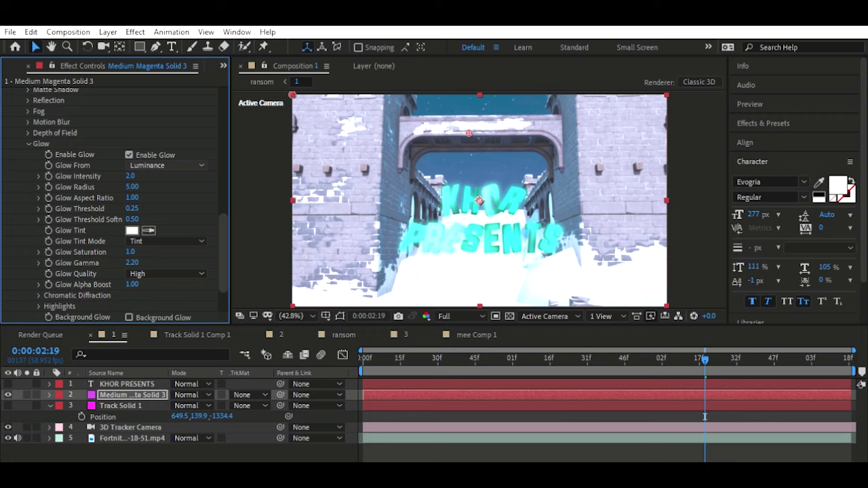
{"action": "key", "text": "ctrl+z"}
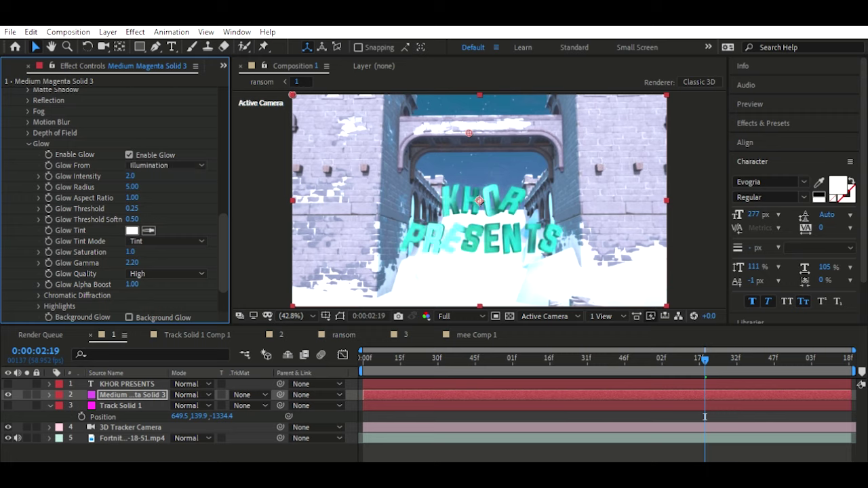
Step: Enable Background Glow for the 3D text and set the Glow Intensity to 10.6
{"action": "scroll", "coordinate": [162, 272], "scroll_direction": "down", "scroll_amount": 1}
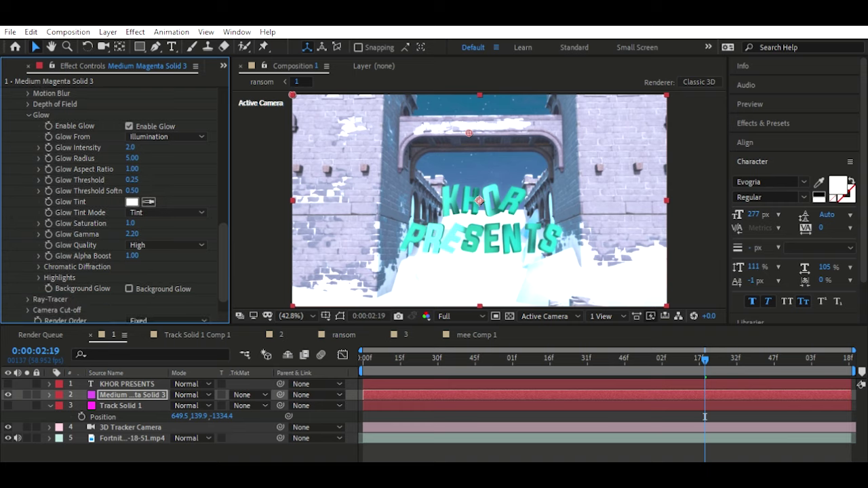
{"action": "key", "text": "ctrl+z"}
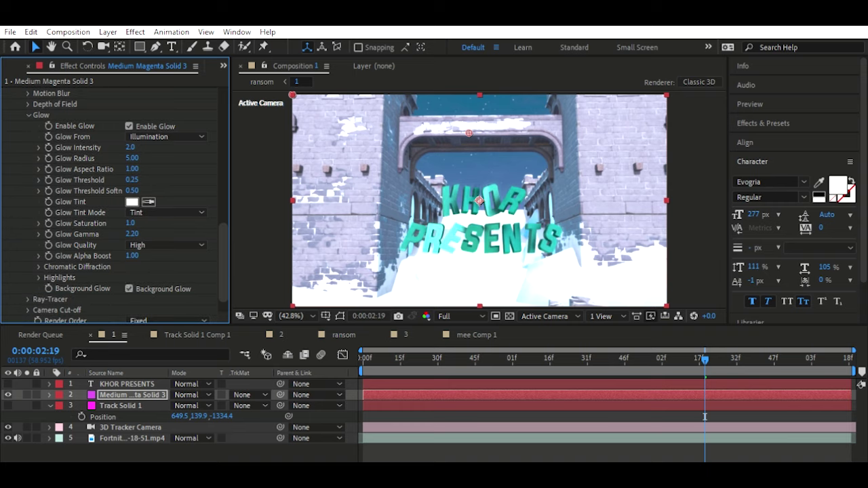
{"action": "left_click_drag", "start_coordinate": [130, 147], "coordinate": [162, 147]}
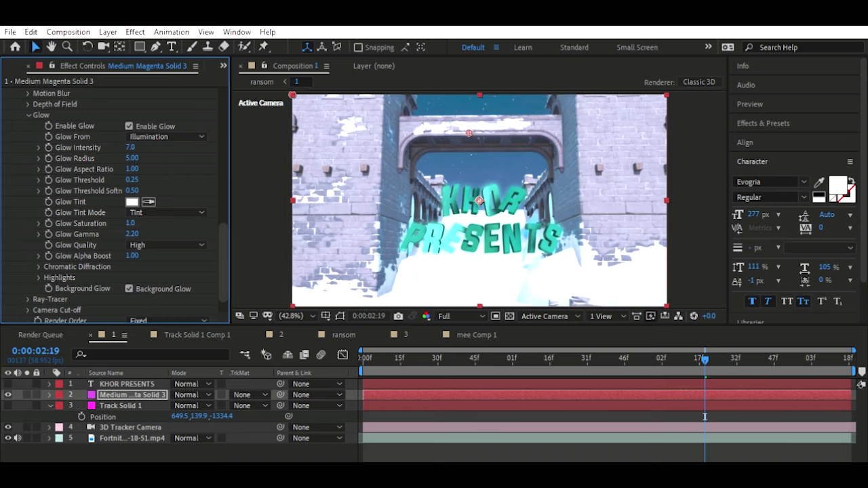
{"action": "key", "text": "ctrl+z"}
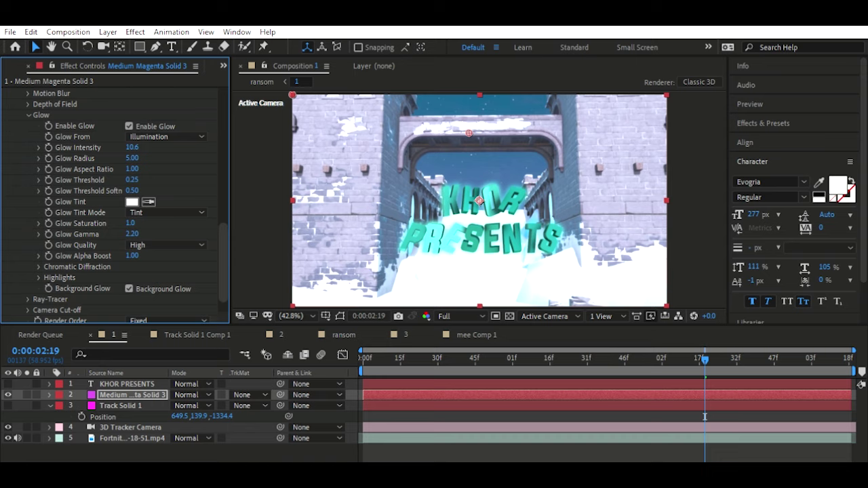
Step: Set the Glow Radius to 21.10 and check the glowing text at 0:00:02:33
{"action": "left_click", "coordinate": [156, 171]}
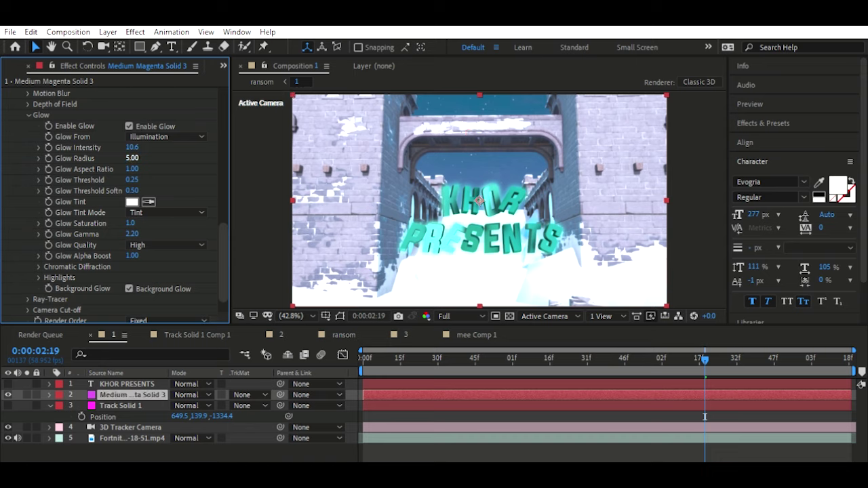
{"action": "key", "text": "ctrl+z"}
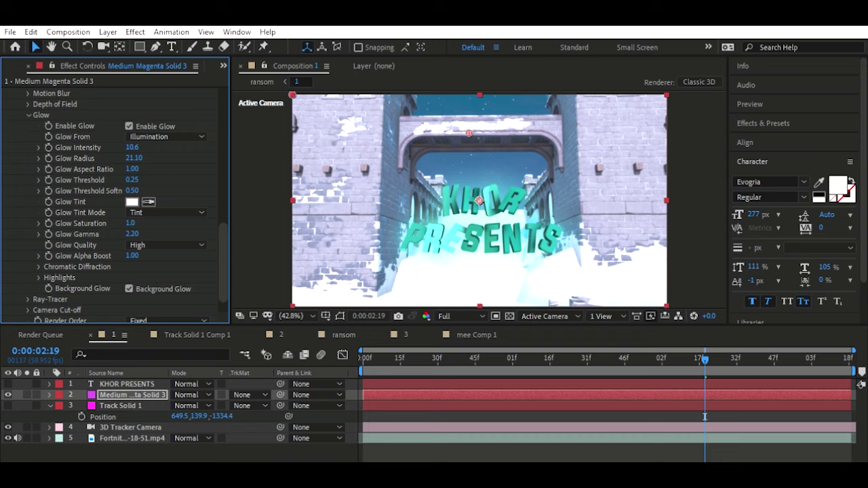
{"action": "left_click_drag", "start_coordinate": [704, 416], "coordinate": [739, 416]}
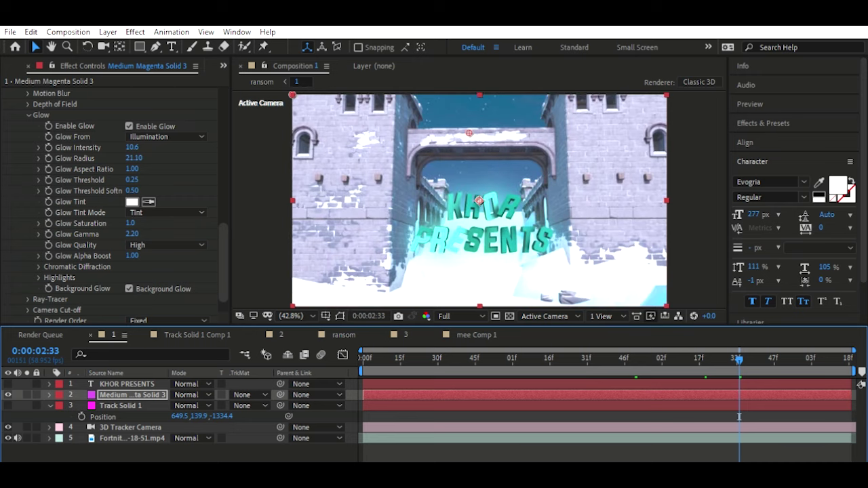